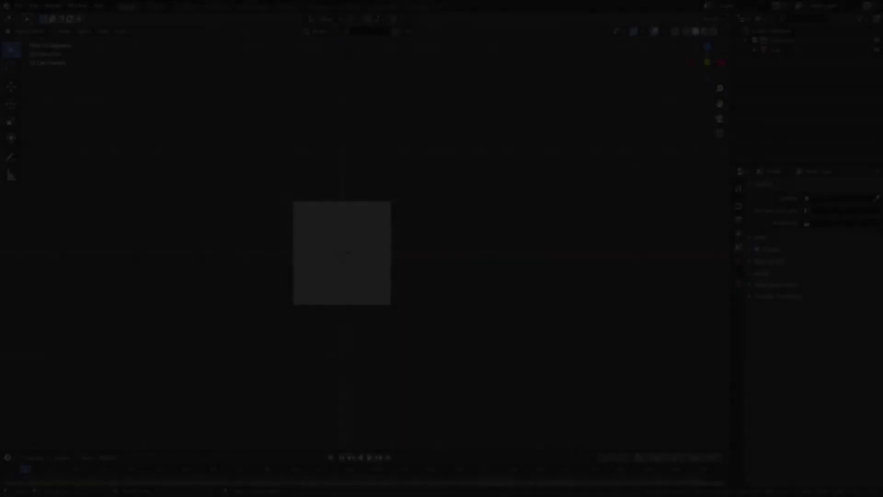
Slide the side-view sheep reference (Empty.001) along the X axis in front view
{"action": "middle_click_drag", "start_coordinate": [363, 239], "coordinate": [382, 220]}
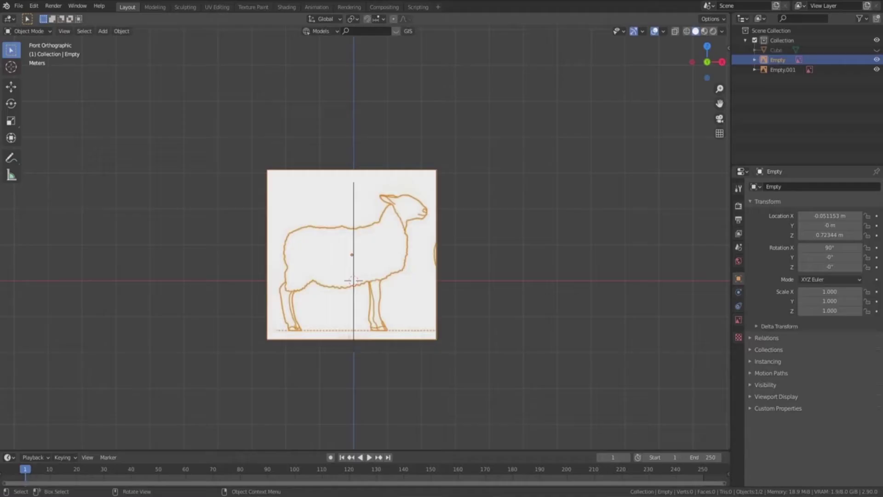
{"action": "middle_click_drag", "start_coordinate": [352, 254], "coordinate": [382, 230]}
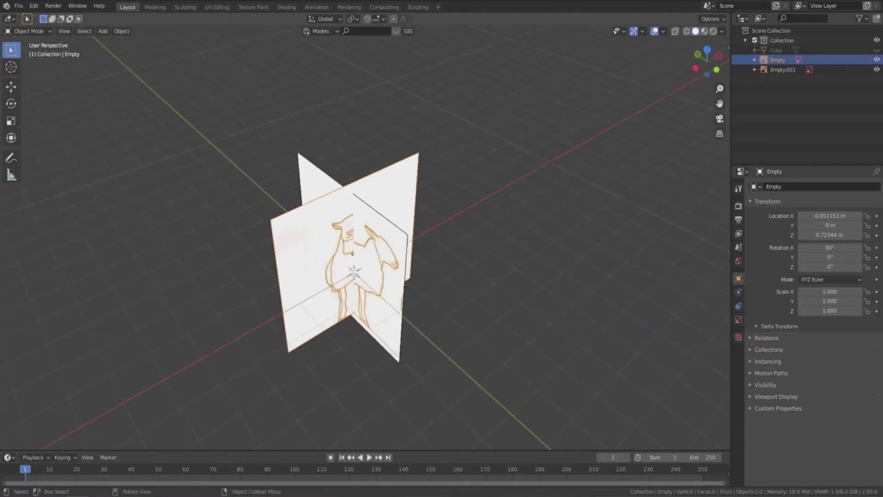
{"action": "left_click", "coordinate": [11, 86]}
{"action": "middle_click_drag", "start_coordinate": [341, 240], "coordinate": [349, 249]}
{"action": "left_click", "coordinate": [350, 248]}
{"action": "key", "text": "KP_1"}
{"action": "key", "text": "g"}
{"action": "key", "text": "x"}
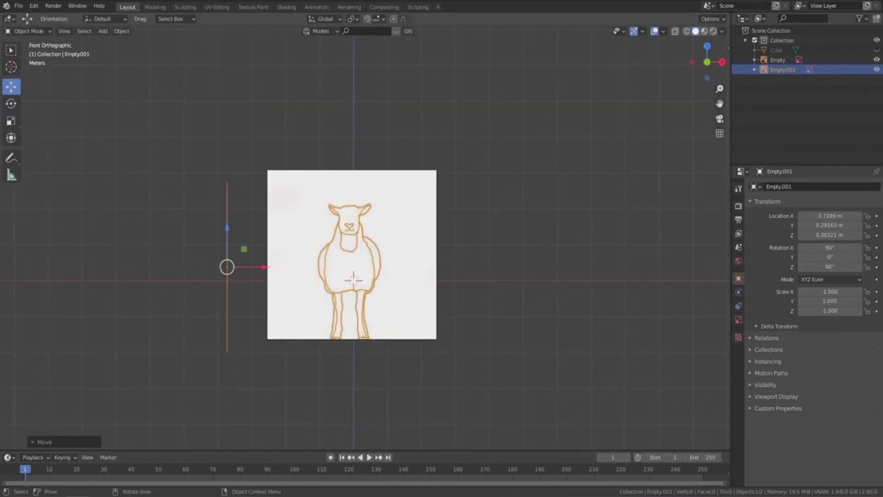
{"action": "left_click", "coordinate": [353, 280]}
{"action": "middle_click_drag", "start_coordinate": [353, 280], "coordinate": [331, 267]}
Unhide the cube and show it in X-ray from the Right view against the sheep's side outline
{"action": "key", "text": "alt+h"}
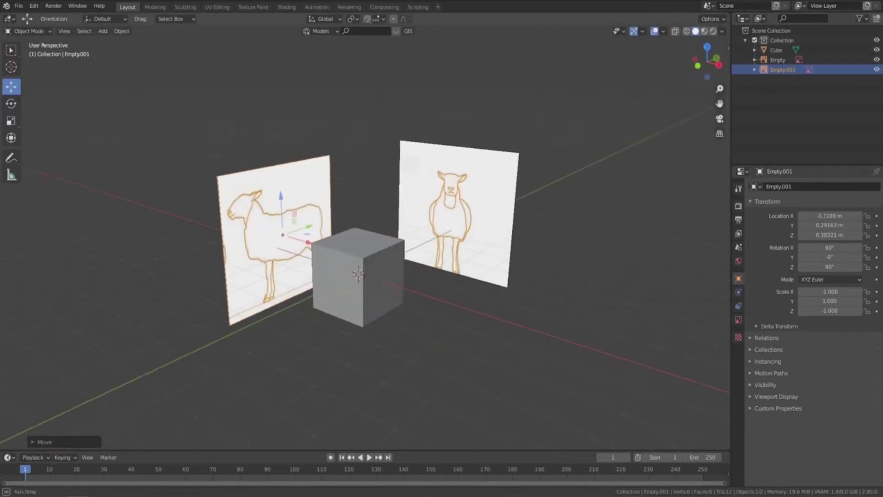
{"action": "mouse_move", "coordinate": [353, 276]}
{"action": "middle_mouse_down"}
{"action": "mouse_move", "coordinate": [352, 285]}
{"action": "mouse_move", "coordinate": [378, 283]}
{"action": "middle_mouse_up"}
{"action": "key", "text": "KP_3"}
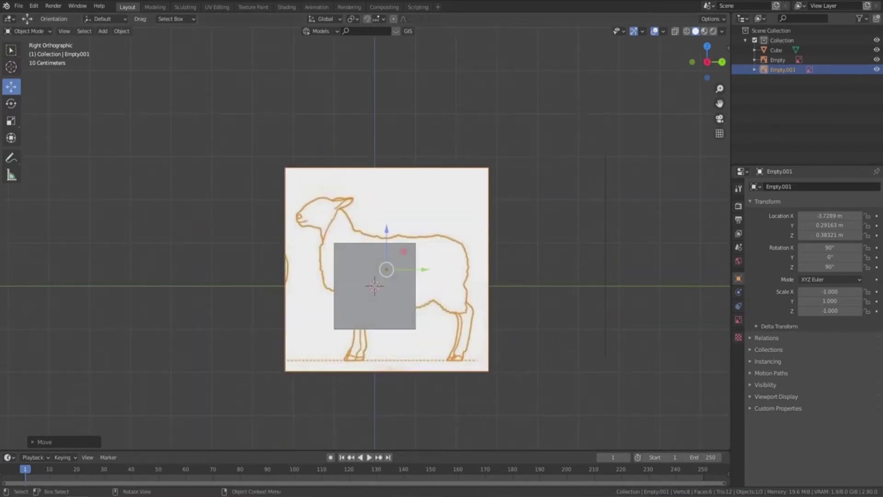
{"action": "key", "text": "alt+z"}
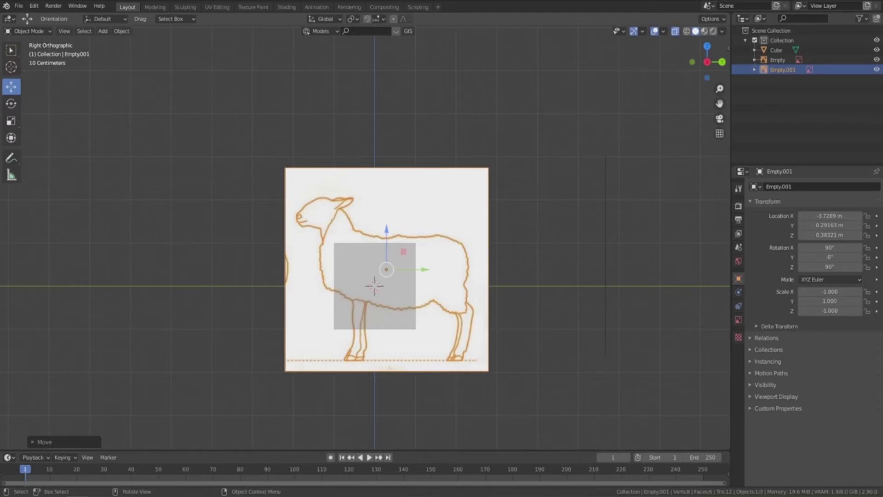
Select the cube and enter Edit Mode
{"action": "left_click", "coordinate": [395, 309]}
{"action": "key", "text": "Tab"}
{"action": "scroll", "coordinate": [395, 309], "scroll_direction": "up", "scroll_amount": 2}
Taper the cube's height with a Z-constrained scale to match the torso
{"action": "scroll", "coordinate": [395, 309], "scroll_direction": "up", "scroll_amount": 1}
{"action": "scroll", "coordinate": [395, 309], "scroll_direction": "down", "scroll_amount": 1}
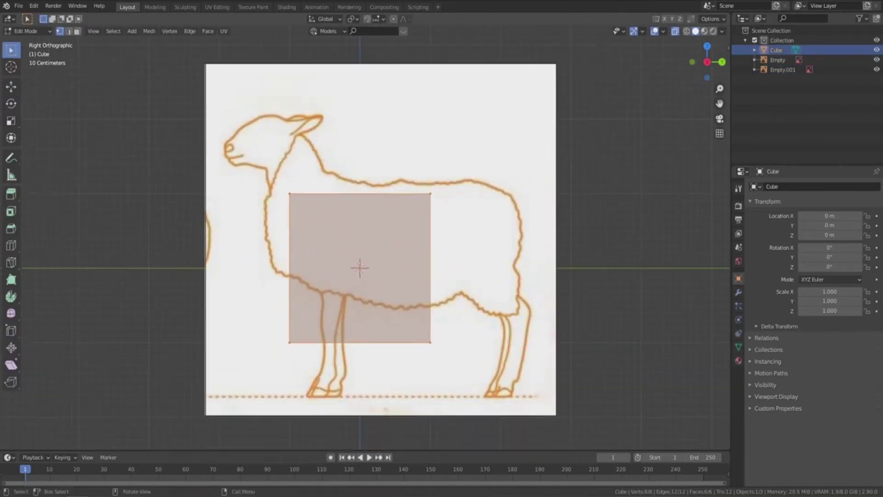
{"action": "key", "text": "s"}
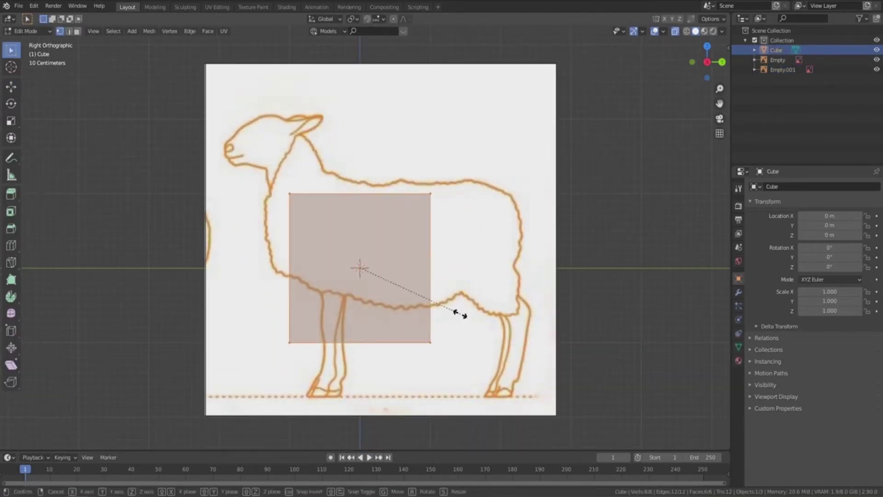
{"action": "key", "text": "Escape"}
{"action": "key", "text": "g"}
{"action": "key", "text": "Escape"}
{"action": "key", "text": "alt+a"}
{"action": "key", "text": "s"}
{"action": "key", "text": "z"}
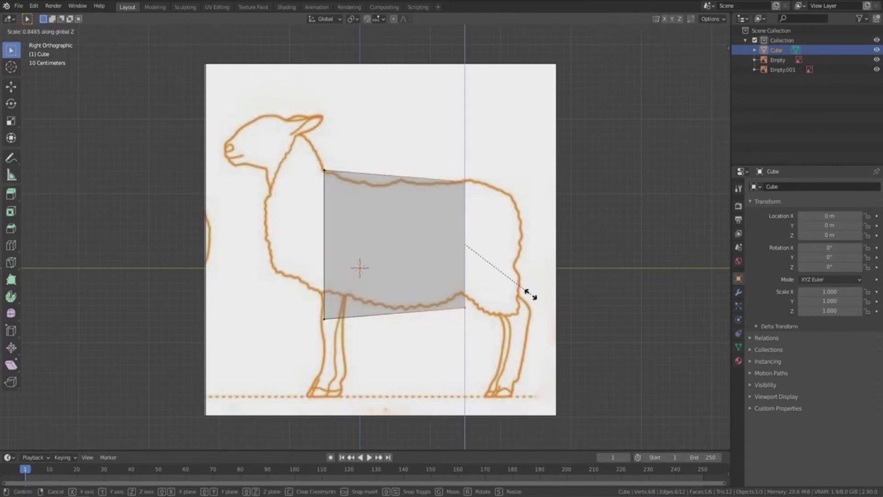
{"action": "left_click", "coordinate": [530, 295]}
Raise the bottom corner vertices to the sheep's belly line
{"action": "left_click", "coordinate": [11, 86]}
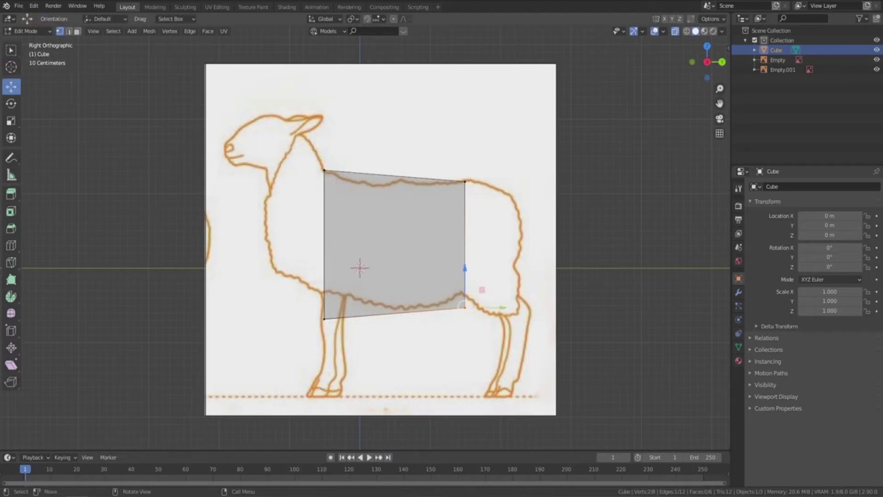
{"action": "left_click_drag", "start_coordinate": [465, 267], "coordinate": [465, 252]}
{"action": "left_click_drag", "start_coordinate": [313, 161], "coordinate": [335, 328]}
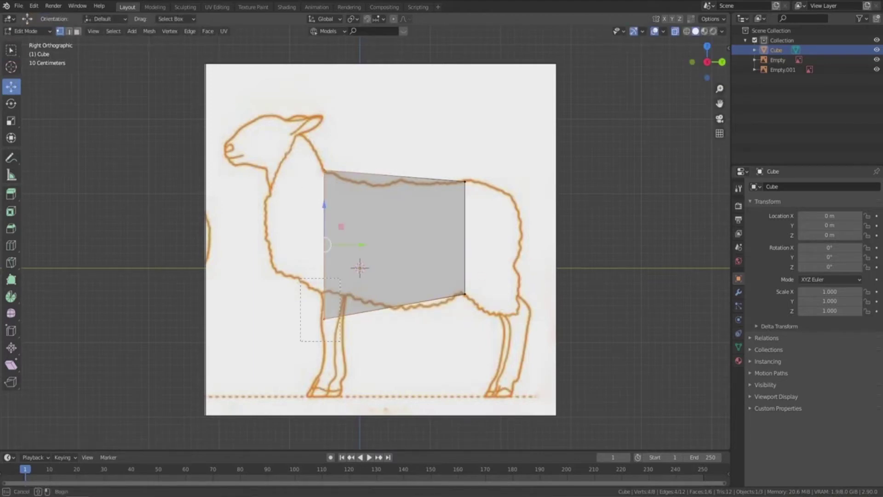
{"action": "left_click_drag", "start_coordinate": [324, 279], "coordinate": [324, 254]}
{"action": "scroll", "coordinate": [366, 146], "scroll_direction": "up", "scroll_amount": 1}
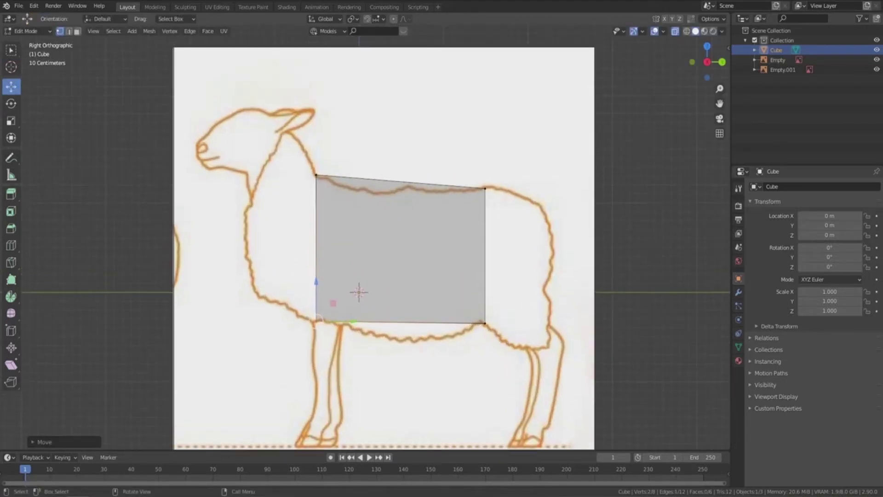
{"action": "left_click_drag", "start_coordinate": [350, 157], "coordinate": [311, 223], "text": "shift"}
{"action": "mouse_move", "coordinate": [352, 175]}
{"action": "left_mouse_down"}
{"action": "mouse_move", "coordinate": [369, 175]}
{"action": "mouse_move", "coordinate": [295, 316]}
{"action": "left_mouse_up"}
{"action": "key", "text": "Escape"}
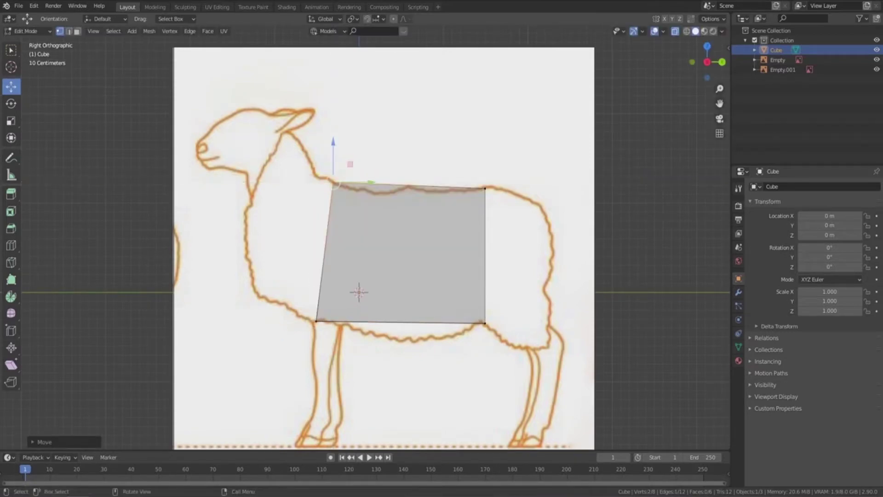
Extrude the left edge forward, tilting and placing it along the chest outline
{"action": "key", "text": "e"}
{"action": "left_click", "coordinate": [370, 292]}
{"action": "key", "text": "r"}
{"action": "left_click", "coordinate": [370, 293]}
{"action": "key", "text": "g"}
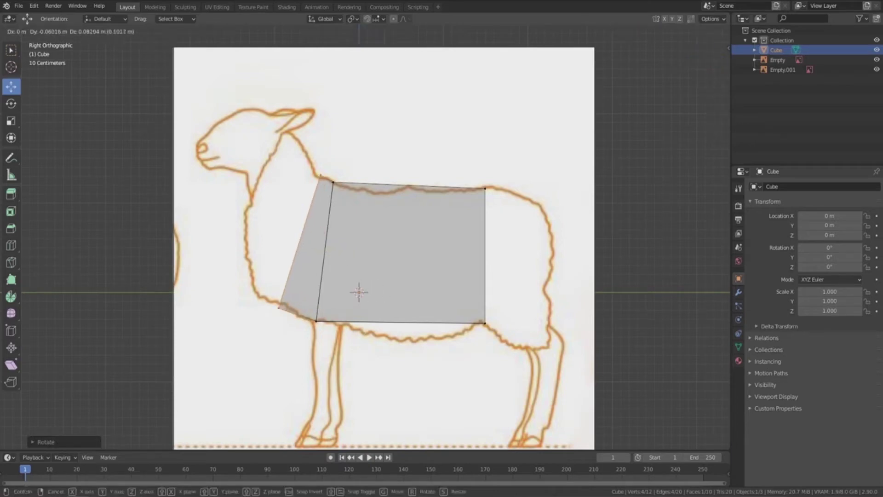
{"action": "left_click", "coordinate": [275, 309]}
{"action": "key", "text": "g"}
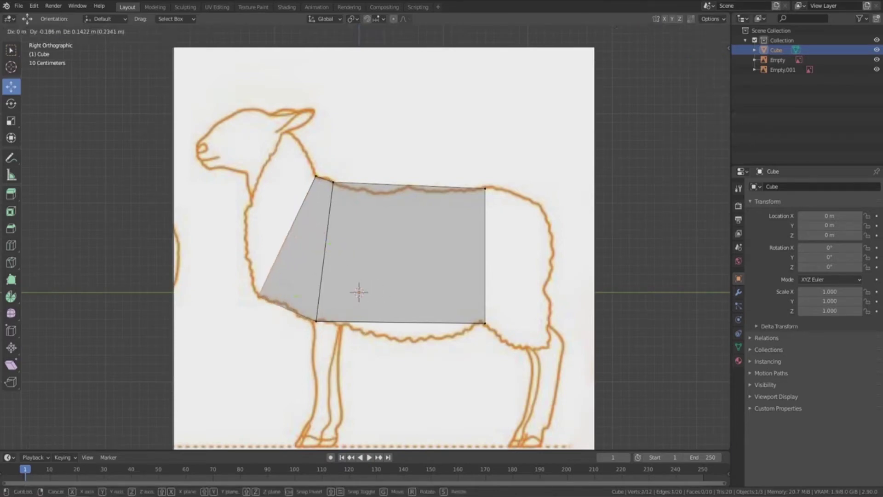
{"action": "left_click", "coordinate": [262, 293]}
{"action": "middle_click_drag", "start_coordinate": [409, 186], "coordinate": [403, 184], "text": "shift"}
{"action": "key", "text": "ctrl+r"}
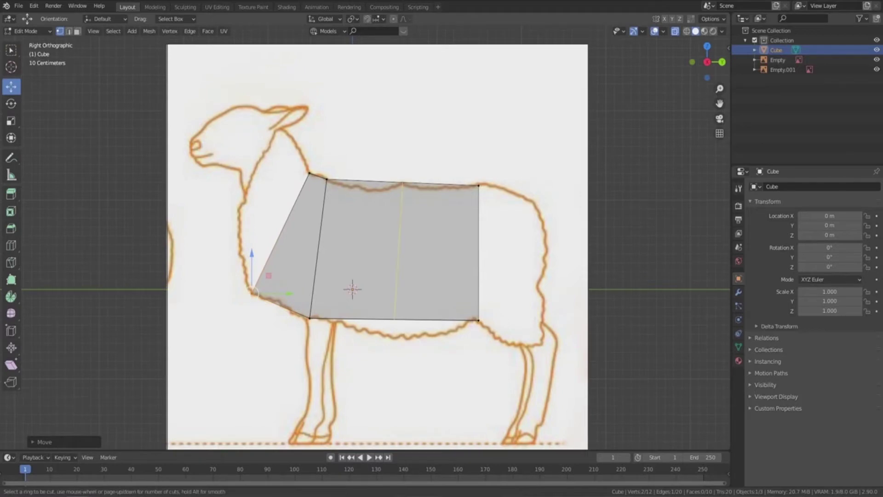
Add three vertical loop cuts and lower the belly vertices along Z
{"action": "left_click", "coordinate": [403, 184]}
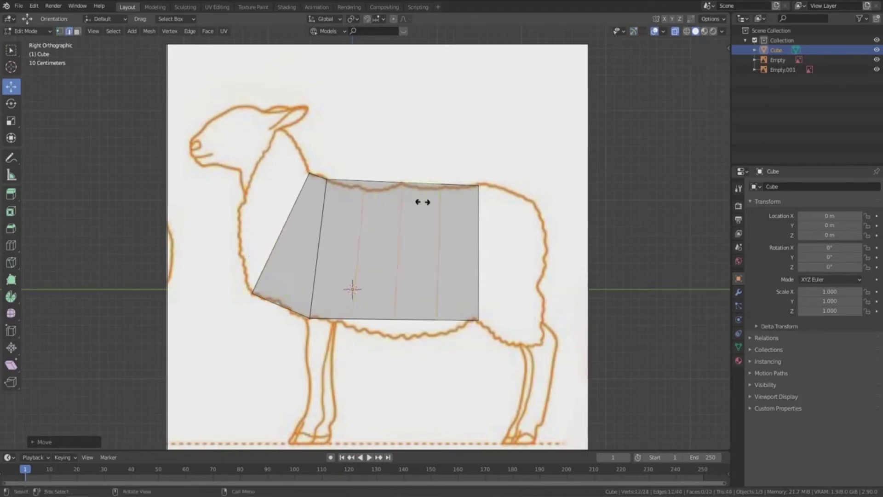
{"action": "left_click", "coordinate": [394, 319]}
{"action": "key", "text": "g"}
{"action": "key", "text": "z"}
{"action": "left_click", "coordinate": [394, 322]}
{"action": "left_click", "coordinate": [437, 320]}
{"action": "key", "text": "g"}
{"action": "key", "text": "z"}
{"action": "left_click_drag", "start_coordinate": [372, 329], "coordinate": [373, 329]}
{"action": "key", "text": "g"}
{"action": "key", "text": "z"}
{"action": "left_click", "coordinate": [373, 335]}
Raise the top back vertex vertically onto the sheep's back outline
{"action": "middle_click_drag", "start_coordinate": [373, 335], "coordinate": [335, 341], "text": "shift"}
{"action": "left_click_drag", "start_coordinate": [425, 177], "coordinate": [455, 338]}
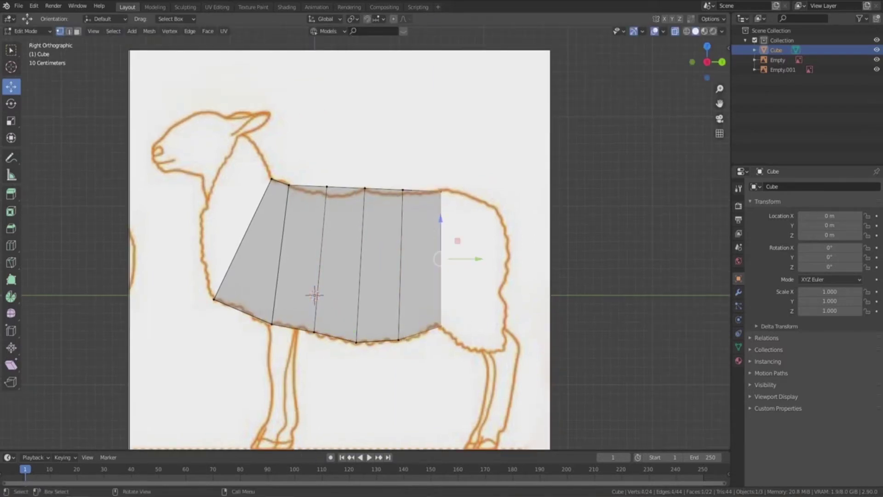
{"action": "left_click", "coordinate": [402, 190]}
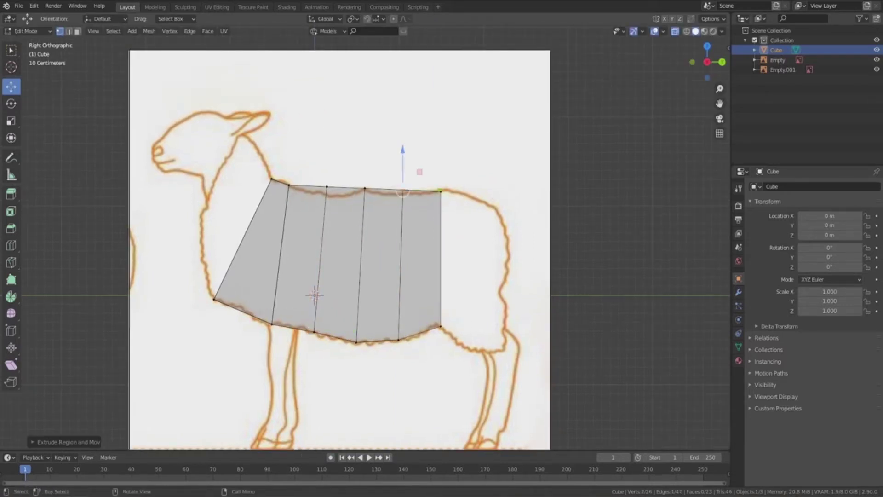
{"action": "key", "text": "g"}
{"action": "key", "text": "z"}
{"action": "key", "text": "z"}
{"action": "key", "text": "z"}
{"action": "key", "text": "z"}
{"action": "key", "text": "Return"}
{"action": "key", "text": "ctrl+z"}
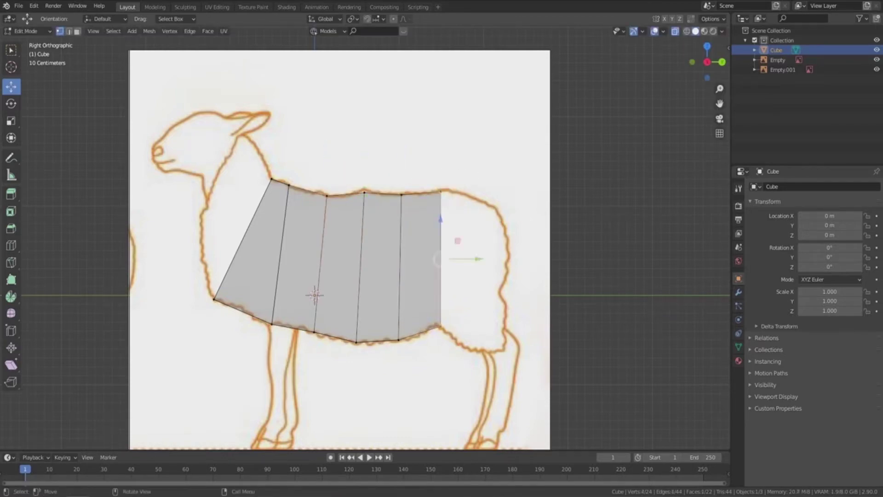
Extrude the rear edge into a new face, tilting it and pushing it back along Y
{"action": "key", "text": "e"}
{"action": "key", "text": "Return"}
{"action": "key", "text": "r"}
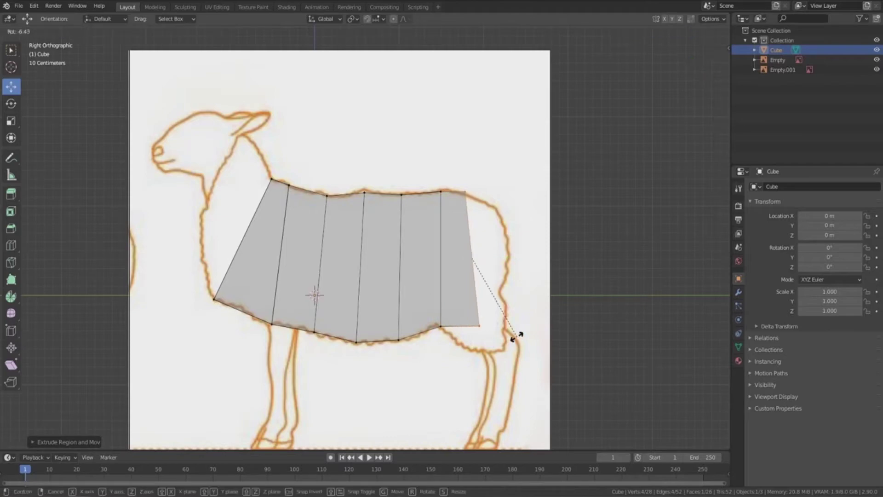
{"action": "key", "text": "Return"}
{"action": "key", "text": "g"}
{"action": "key", "text": "y"}
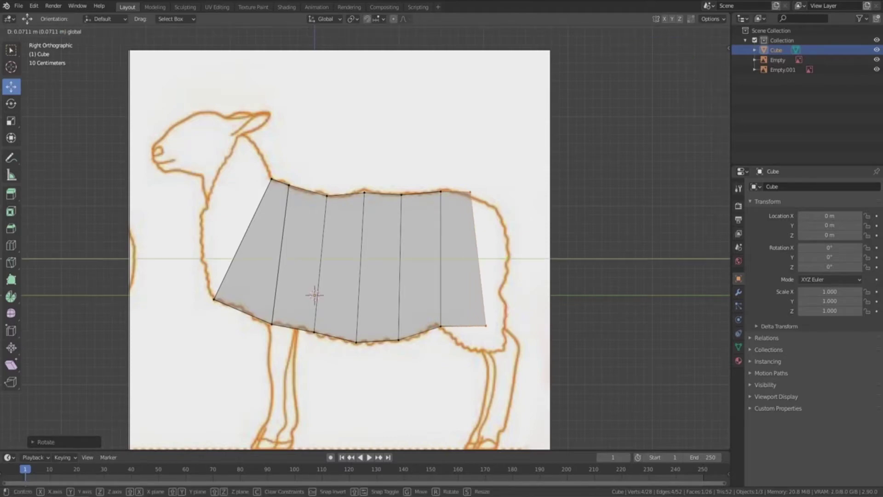
{"action": "key", "text": "Return"}
Fit the new rear edge's corner vertices onto the rump outline
{"action": "left_click", "coordinate": [486, 326]}
{"action": "key", "text": "g"}
{"action": "key", "text": "Return"}
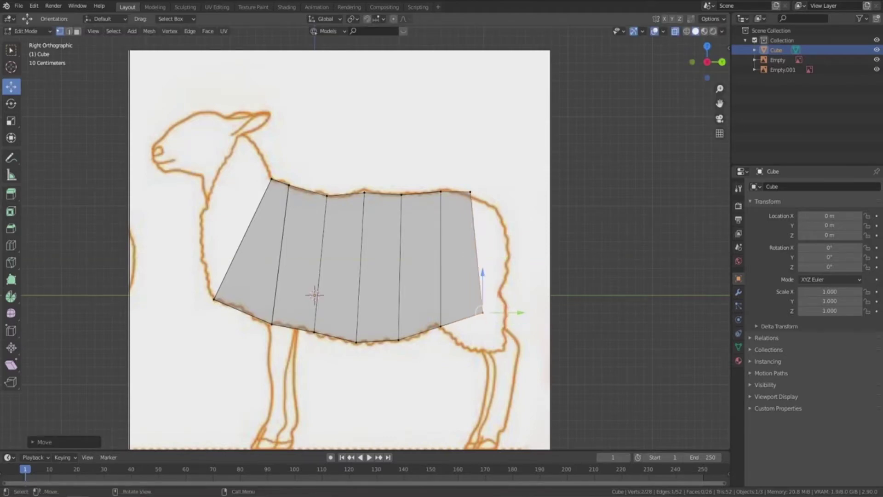
{"action": "left_click_drag", "start_coordinate": [503, 181], "coordinate": [467, 239]}
{"action": "key", "text": "g"}
{"action": "key", "text": "Return"}
Extrude the rear edge again and move it up along the rounded rump
{"action": "key", "text": "e"}
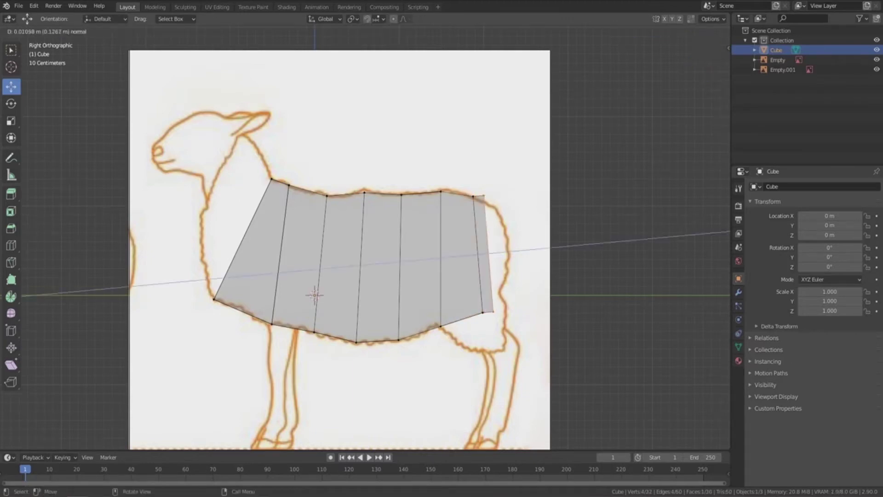
{"action": "key", "text": "Return"}
{"action": "key", "text": "g"}
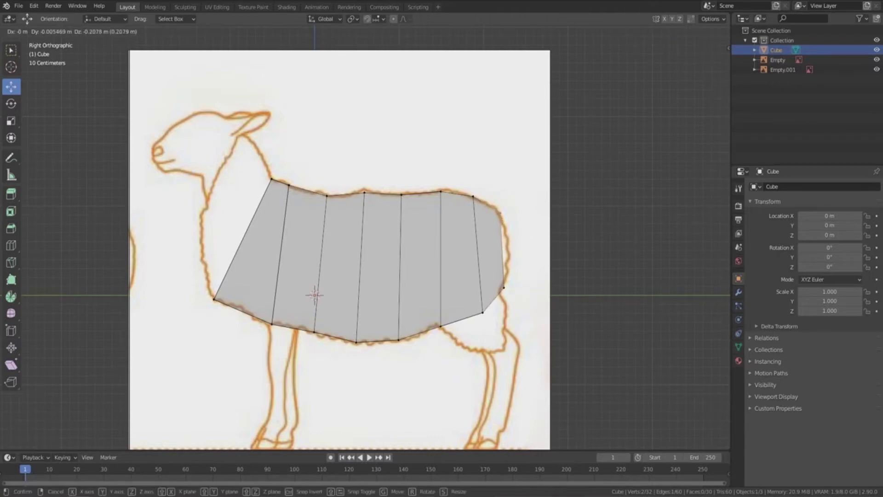
{"action": "key", "text": "Return"}
{"action": "middle_click_drag", "start_coordinate": [272, 180], "coordinate": [348, 209], "text": "shift"}
{"action": "left_click", "coordinate": [348, 209]}
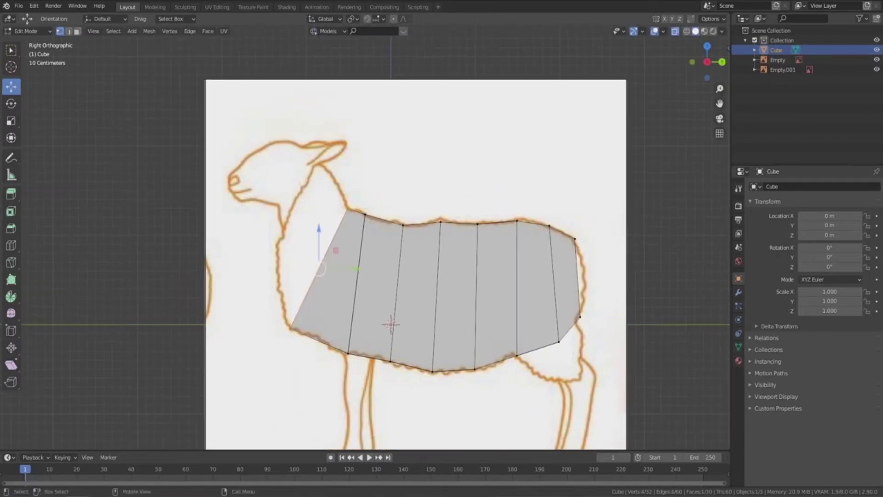
Extrude the chest edge up-left into a neck face and raise its lower vertex
{"action": "key", "text": "e"}
{"action": "key", "text": "Return"}
{"action": "left_click", "coordinate": [272, 295]}
{"action": "key", "text": "g"}
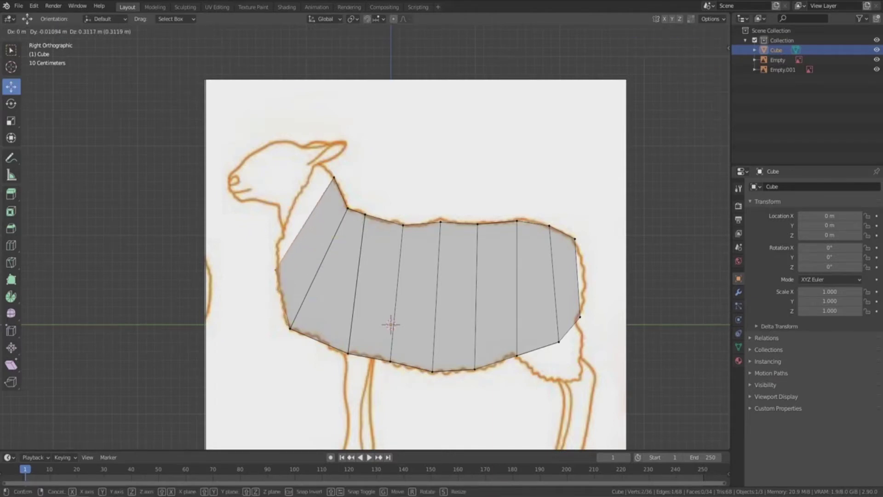
{"action": "left_click", "coordinate": [279, 267]}
{"action": "middle_click_drag", "start_coordinate": [279, 267], "coordinate": [313, 310], "text": "shift"}
Extrude the top neck edge upward, then scale and reposition its vertices
{"action": "left_click", "coordinate": [358, 244]}
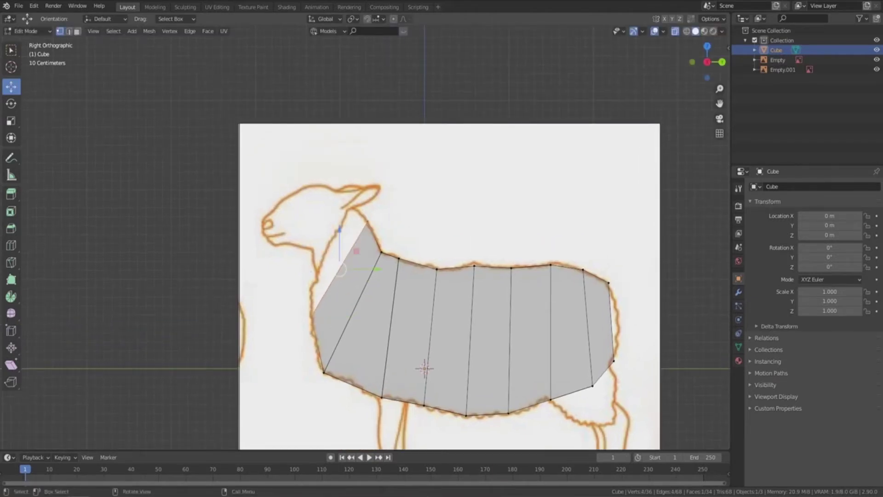
{"action": "key", "text": "e"}
{"action": "key", "text": "Return"}
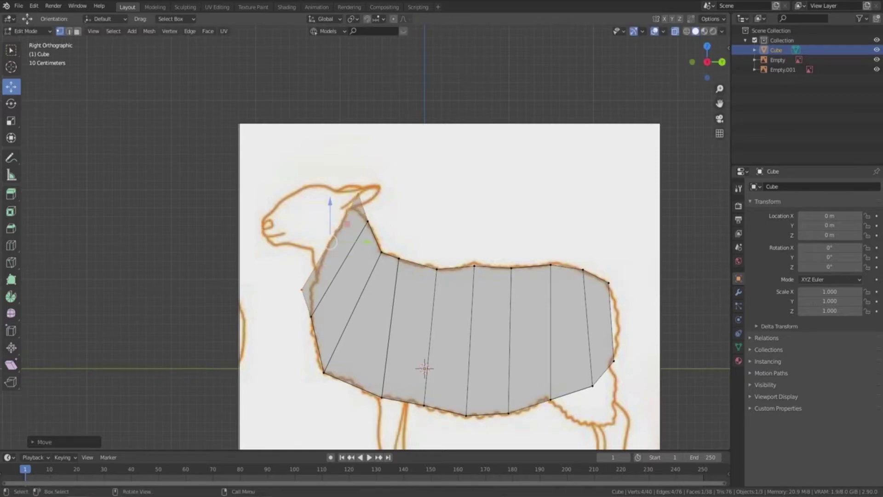
{"action": "key", "text": "s"}
{"action": "left_click", "coordinate": [408, 232]}
{"action": "key", "text": "s"}
{"action": "left_click", "coordinate": [414, 223]}
{"action": "key", "text": "g"}
{"action": "left_click", "coordinate": [315, 268]}
{"action": "key", "text": "g"}
{"action": "left_click", "coordinate": [313, 316]}
Move the top and left neck vertices onto the sheep's neck outline
{"action": "left_click_drag", "start_coordinate": [387, 240], "coordinate": [387, 240]}
{"action": "middle_click_drag", "start_coordinate": [387, 240], "coordinate": [396, 265], "text": "shift"}
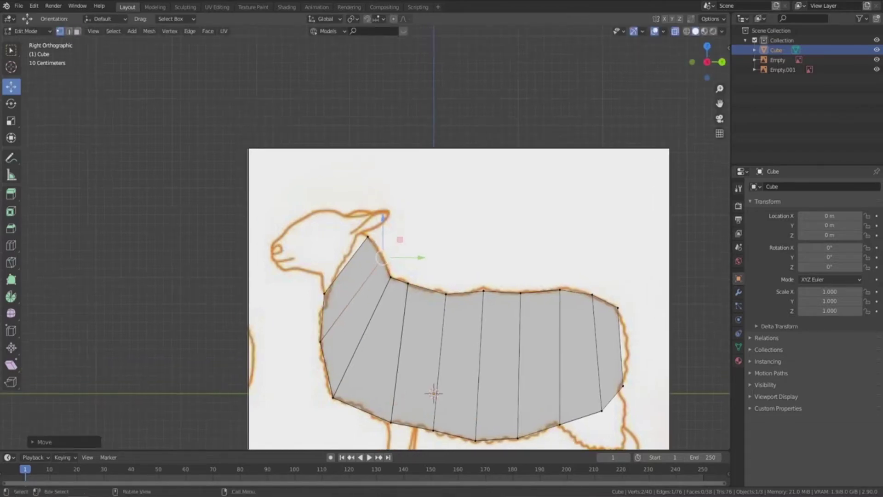
{"action": "left_click", "coordinate": [367, 236]}
{"action": "key", "text": "g"}
{"action": "left_click", "coordinate": [365, 234]}
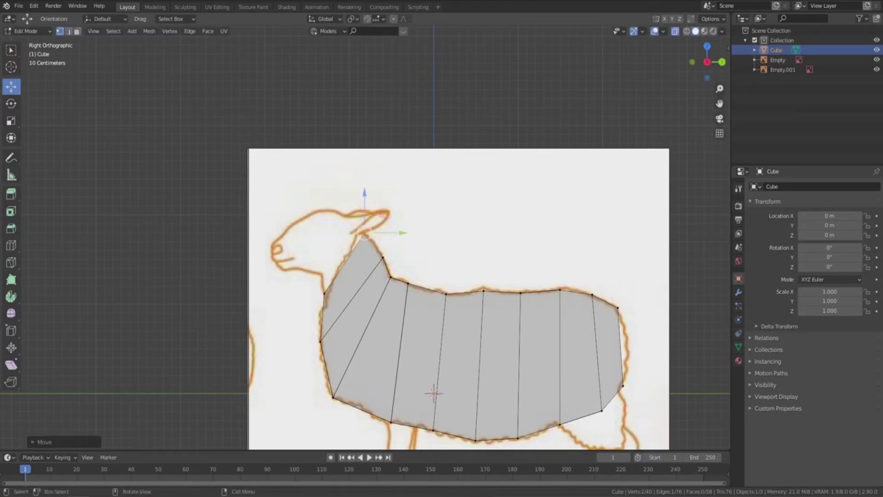
{"action": "left_click_drag", "start_coordinate": [329, 298], "coordinate": [330, 298]}
{"action": "key", "text": "g"}
{"action": "left_click", "coordinate": [323, 274]}
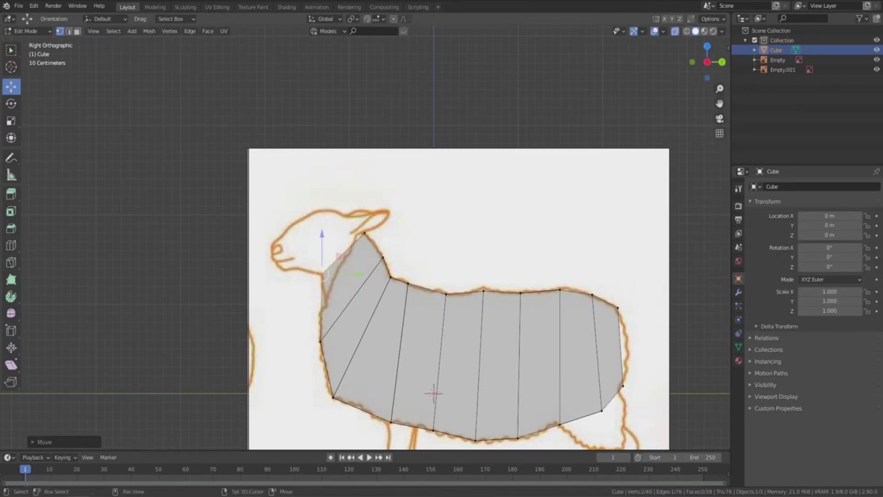
Extrude the top neck edge along Y and Z to reach the top of the head
{"action": "key", "text": "e"}
{"action": "key", "text": "Return"}
{"action": "key", "text": "g"}
{"action": "key", "text": "y"}
{"action": "key", "text": "Return"}
{"action": "key", "text": "g"}
{"action": "key", "text": "z"}
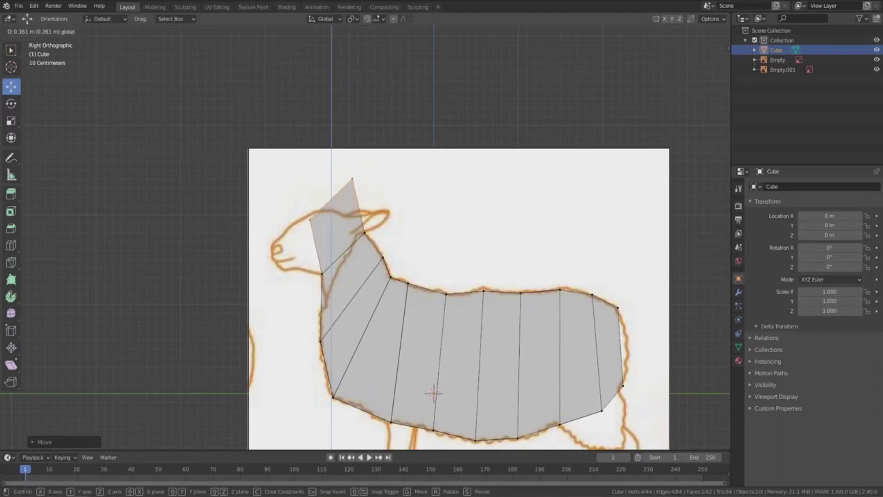
{"action": "key", "text": "Return"}
{"action": "middle_click_drag", "start_coordinate": [352, 176], "coordinate": [352, 215], "text": "shift"}
{"action": "left_click_drag", "start_coordinate": [352, 214], "coordinate": [338, 249]}
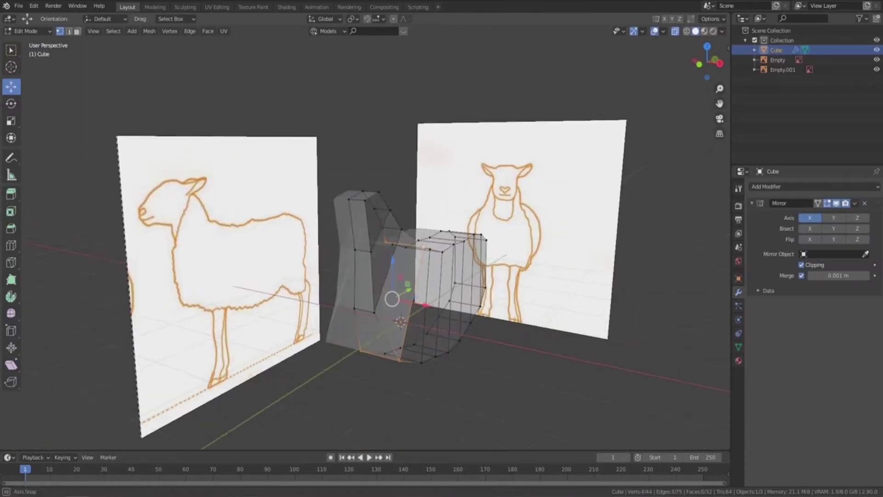
Widen the mirrored body by pushing a vertical edge loop outward along X
{"action": "middle_click_drag", "start_coordinate": [368, 276], "coordinate": [442, 289]}
{"action": "middle_click_drag", "start_coordinate": [416, 324], "coordinate": [414, 322]}
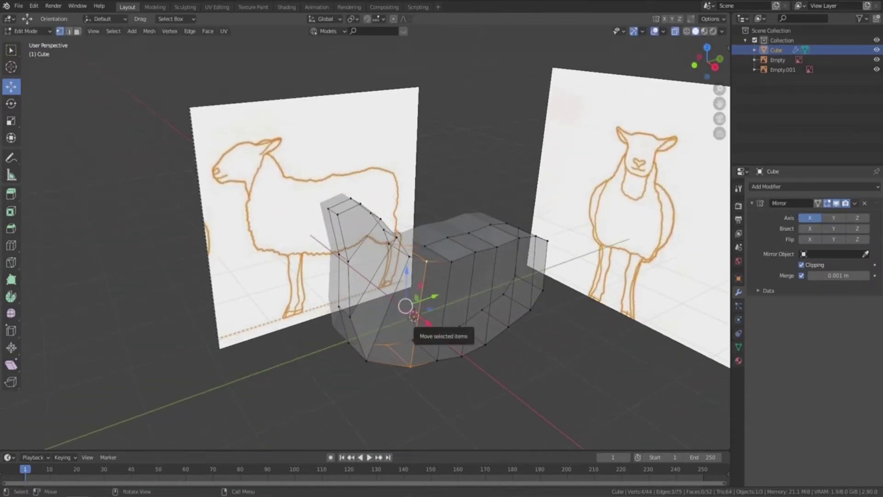
{"action": "left_click", "coordinate": [493, 294], "text": "alt"}
{"action": "left_click_drag", "start_coordinate": [504, 306], "coordinate": [506, 307]}
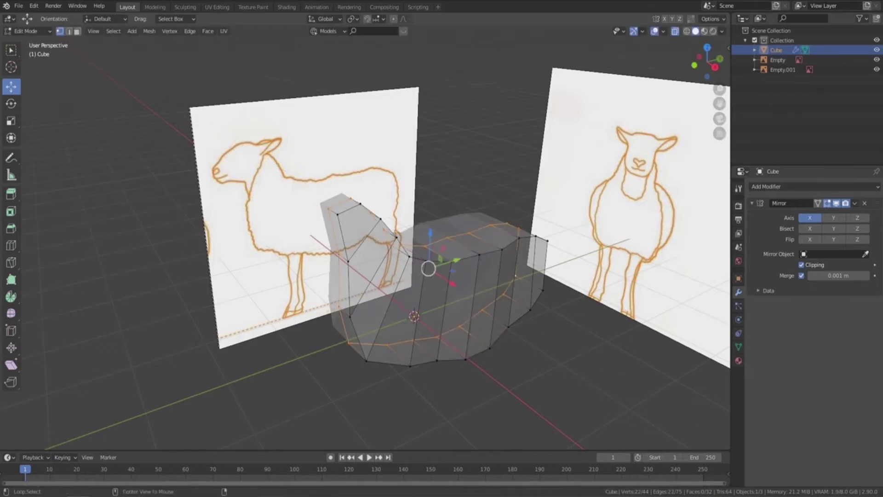
{"action": "middle_click_drag", "start_coordinate": [441, 285], "coordinate": [441, 267]}
{"action": "left_click_drag", "start_coordinate": [519, 279], "coordinate": [522, 281]}
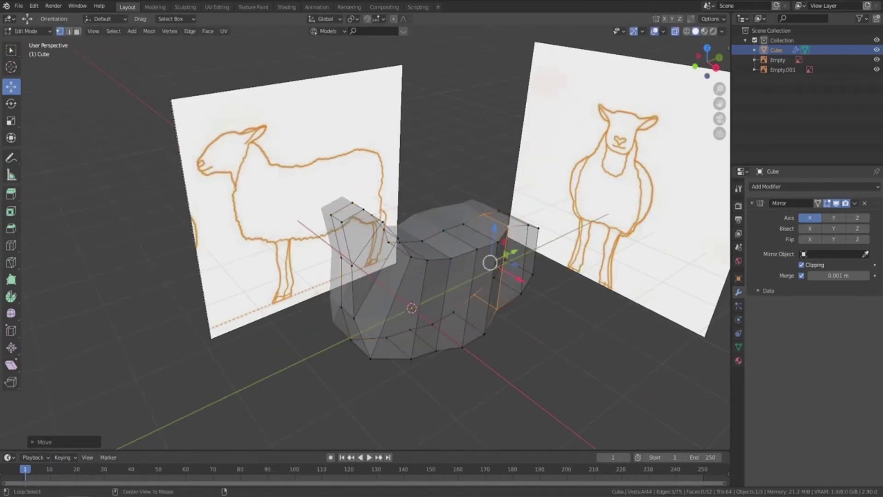
Select the rear end face of the body and view the sheep from the front
{"action": "middle_click_drag", "start_coordinate": [487, 262], "coordinate": [582, 259]}
{"action": "left_click_drag", "start_coordinate": [582, 260], "coordinate": [627, 385]}
{"action": "mouse_move", "coordinate": [626, 385]}
{"action": "middle_mouse_down"}
{"action": "mouse_move", "coordinate": [483, 322]}
{"action": "mouse_move", "coordinate": [432, 313]}
{"action": "mouse_move", "coordinate": [483, 269]}
{"action": "middle_mouse_up"}
{"action": "key", "text": "KP_3"}
{"action": "key", "text": "KP_1"}
Add a lengthwise loop cut along the body, disable X-ray, and push the new loop outward
{"action": "key", "text": "ctrl+r"}
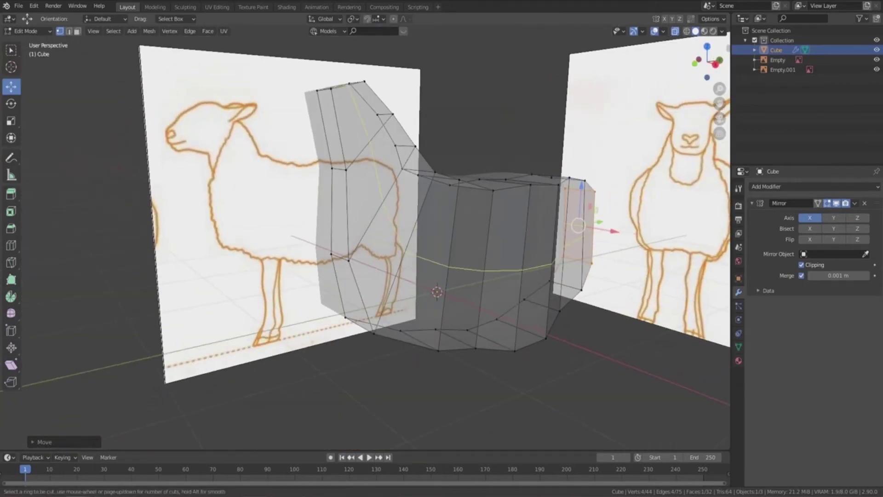
{"action": "left_click", "coordinate": [483, 271]}
{"action": "mouse_move", "coordinate": [483, 270]}
{"action": "middle_mouse_down"}
{"action": "mouse_move", "coordinate": [460, 276]}
{"action": "mouse_move", "coordinate": [450, 294]}
{"action": "middle_mouse_up"}
{"action": "left_click", "coordinate": [675, 31]}
{"action": "left_click", "coordinate": [533, 290], "text": "ctrl"}
{"action": "mouse_move", "coordinate": [460, 276]}
{"action": "middle_mouse_down"}
{"action": "mouse_move", "coordinate": [442, 276]}
{"action": "mouse_move", "coordinate": [469, 272]}
{"action": "mouse_move", "coordinate": [423, 322]}
{"action": "middle_mouse_up"}
Push one loop vertex outward, then select the two head-top vertices
{"action": "left_click", "coordinate": [419, 368]}
{"action": "middle_click_drag", "start_coordinate": [418, 368], "coordinate": [405, 349]}
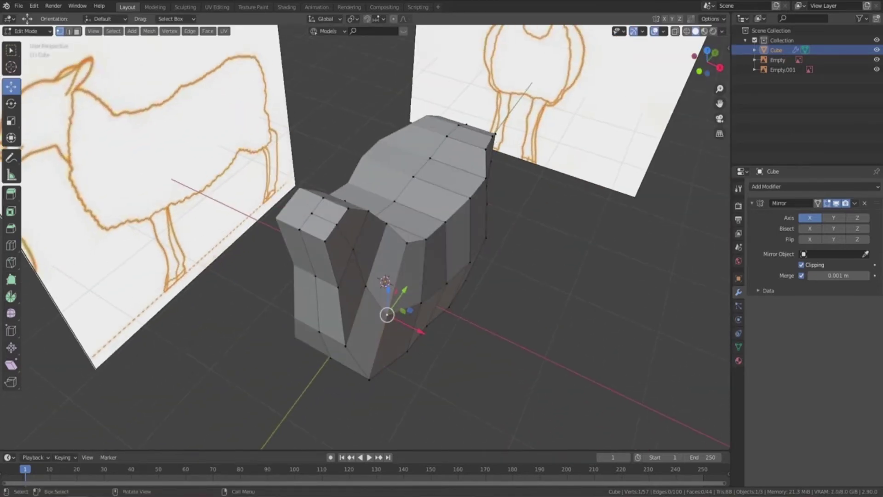
{"action": "left_click_drag", "start_coordinate": [387, 315], "coordinate": [389, 304]}
{"action": "middle_click_drag", "start_coordinate": [460, 276], "coordinate": [441, 286]}
{"action": "left_click", "coordinate": [362, 240]}
{"action": "left_click", "coordinate": [332, 189], "text": "shift"}
{"action": "key", "text": "KP_3"}
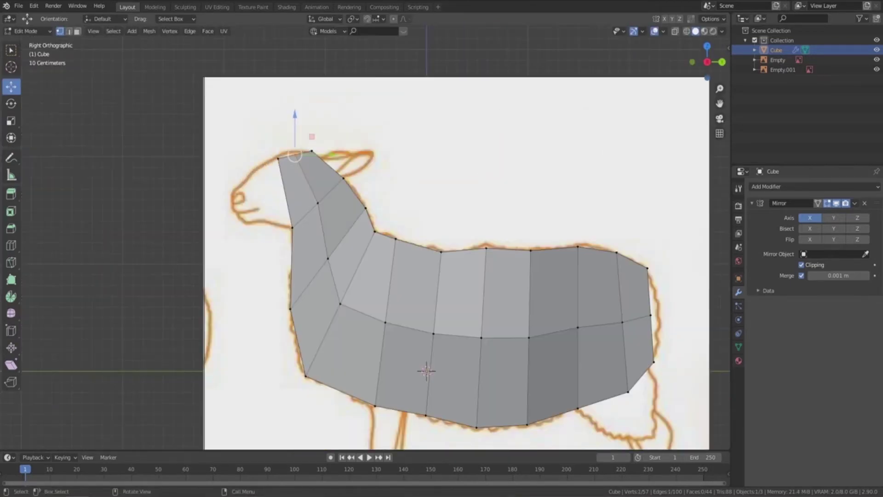
Reposition the two head-top vertices to fit the front outline
{"action": "scroll", "coordinate": [295, 184], "scroll_direction": "up", "scroll_amount": 2}
{"action": "key", "text": "g"}
{"action": "left_click", "coordinate": [303, 222]}
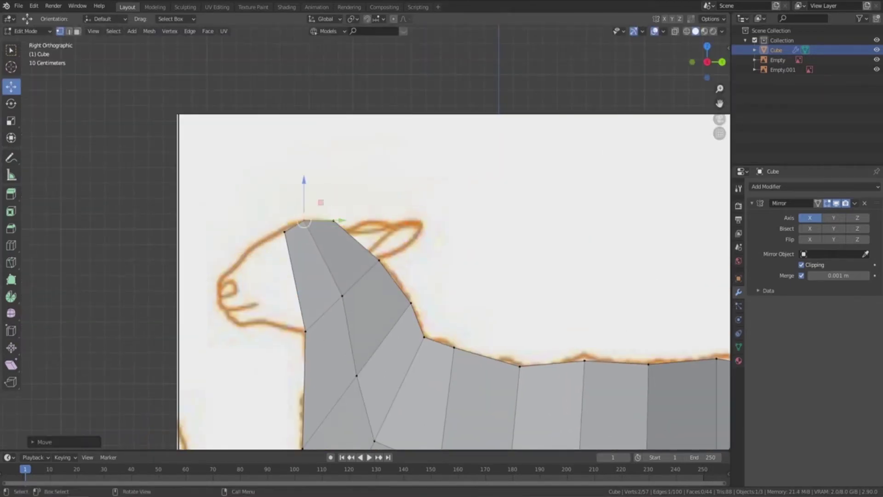
{"action": "scroll", "coordinate": [368, 235], "scroll_direction": "down", "scroll_amount": 2}
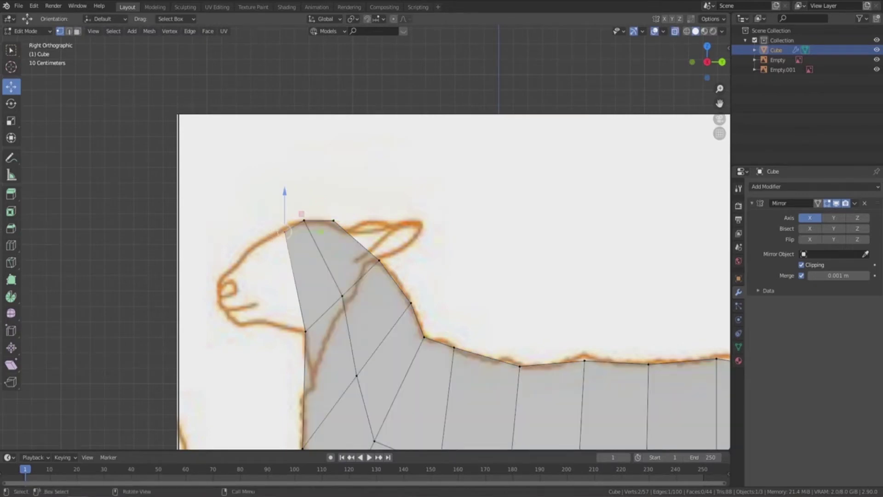
{"action": "scroll", "coordinate": [368, 234], "scroll_direction": "down", "scroll_amount": 1}
{"action": "scroll", "coordinate": [348, 230], "scroll_direction": "down", "scroll_amount": 3}
{"action": "scroll", "coordinate": [390, 266], "scroll_direction": "up", "scroll_amount": 3}
Lower the rear body vertex vertically in front view
{"action": "left_click", "coordinate": [390, 266]}
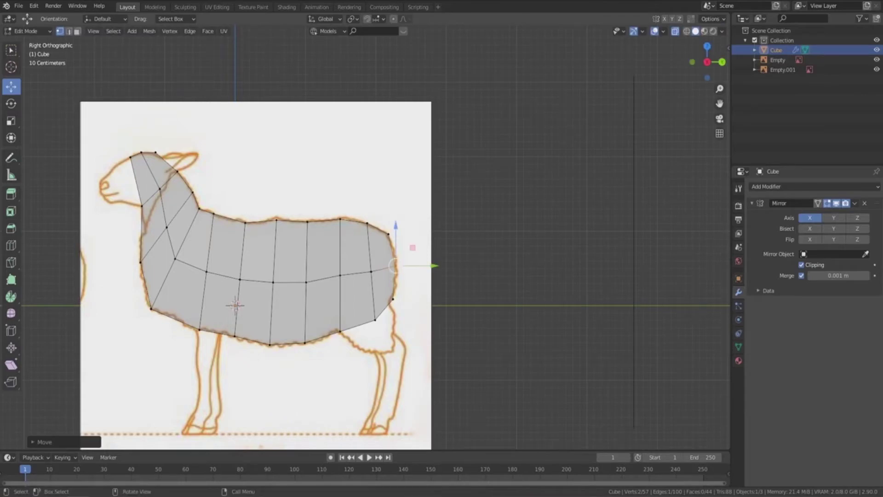
{"action": "scroll", "coordinate": [365, 234], "scroll_direction": "down", "scroll_amount": 3}
{"action": "middle_click_drag", "start_coordinate": [368, 239], "coordinate": [276, 225]}
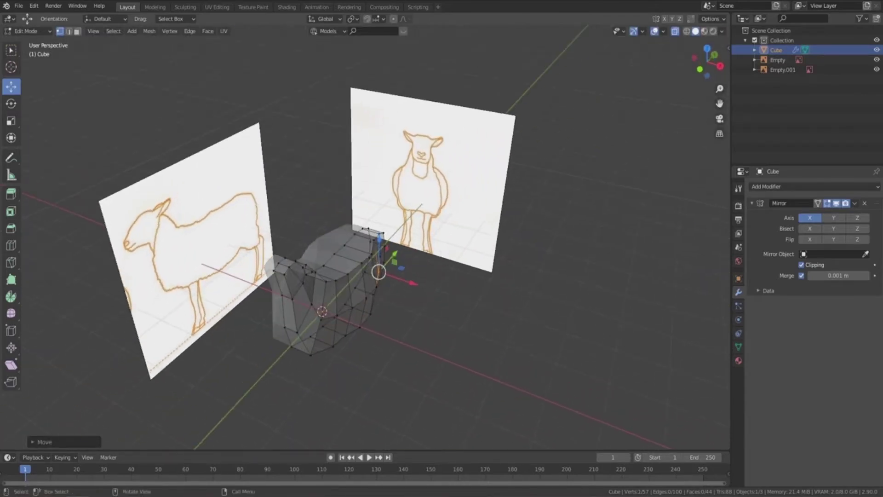
{"action": "key", "text": "KP_1"}
{"action": "scroll", "coordinate": [368, 239], "scroll_direction": "up", "scroll_amount": 4}
{"action": "scroll", "coordinate": [368, 234], "scroll_direction": "up", "scroll_amount": 1}
{"action": "middle_click_drag", "start_coordinate": [368, 239], "coordinate": [299, 226]}
{"action": "key", "text": "KP_1"}
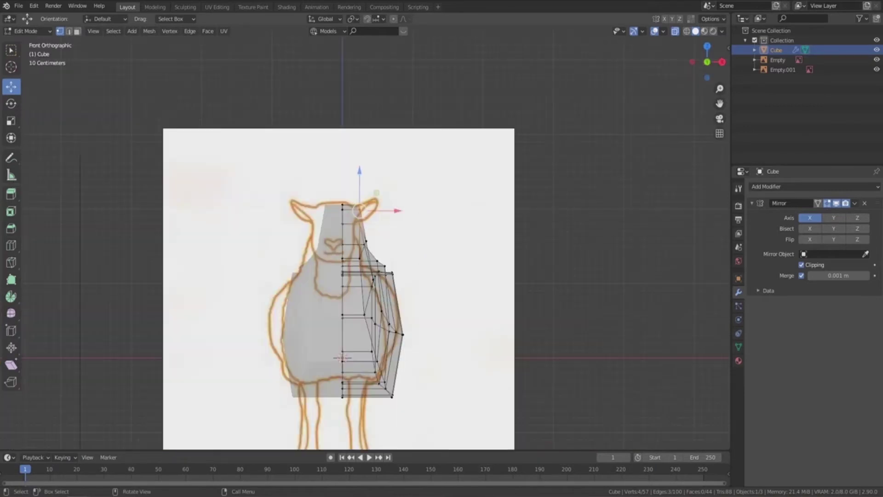
{"action": "left_click_drag", "start_coordinate": [360, 184], "coordinate": [360, 193]}
Move a selected vertex loop sideways along X to match the front silhouette
{"action": "middle_click_drag", "start_coordinate": [359, 193], "coordinate": [248, 204]}
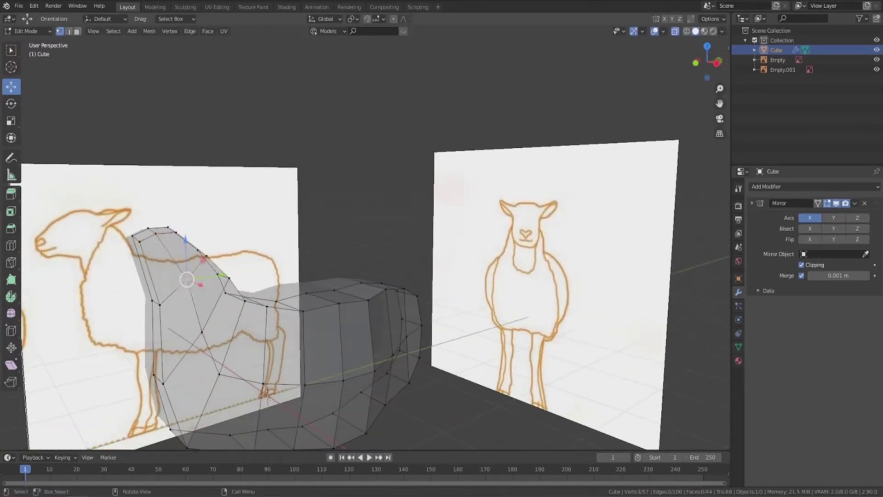
{"action": "left_click", "coordinate": [243, 285], "text": "alt"}
{"action": "key", "text": "KP_1"}
{"action": "middle_click_drag", "start_coordinate": [414, 253], "coordinate": [368, 226]}
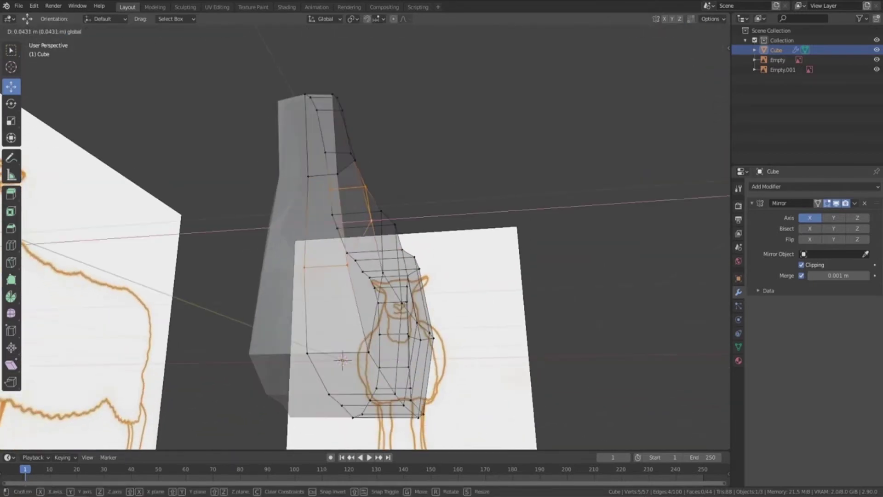
{"action": "key", "text": "g"}
{"action": "key", "text": "x"}
{"action": "key", "text": "Return"}
Nudge a single body vertex along X in three small moves
{"action": "mouse_move", "coordinate": [304, 248]}
{"action": "middle_mouse_down"}
{"action": "mouse_move", "coordinate": [322, 193]}
{"action": "mouse_move", "coordinate": [361, 190]}
{"action": "middle_mouse_up"}
{"action": "left_click", "coordinate": [330, 176]}
{"action": "key", "text": "g"}
{"action": "key", "text": "x"}
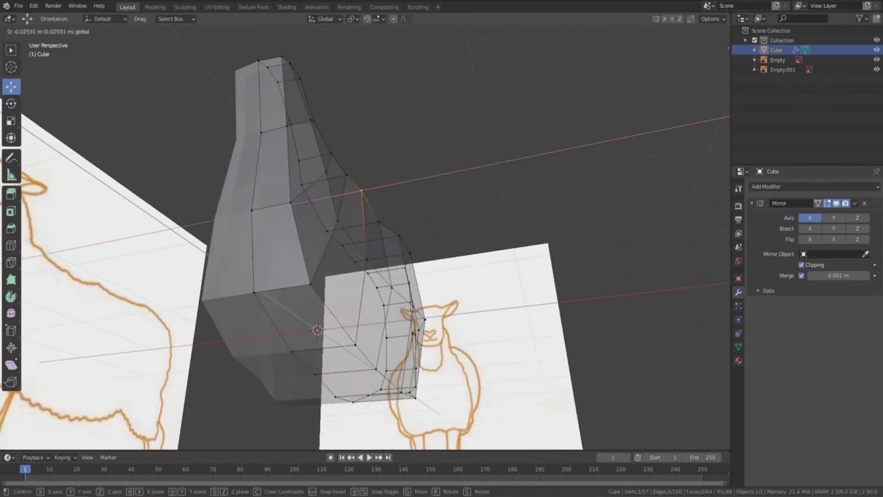
{"action": "key", "text": "Return"}
{"action": "key", "text": "g"}
{"action": "key", "text": "x"}
{"action": "key", "text": "Return"}
{"action": "key", "text": "g"}
{"action": "key", "text": "x"}
{"action": "key", "text": "Return"}
{"action": "mouse_move", "coordinate": [326, 184]}
{"action": "middle_mouse_down"}
{"action": "mouse_move", "coordinate": [411, 280]}
{"action": "mouse_move", "coordinate": [491, 229]}
{"action": "middle_mouse_up"}
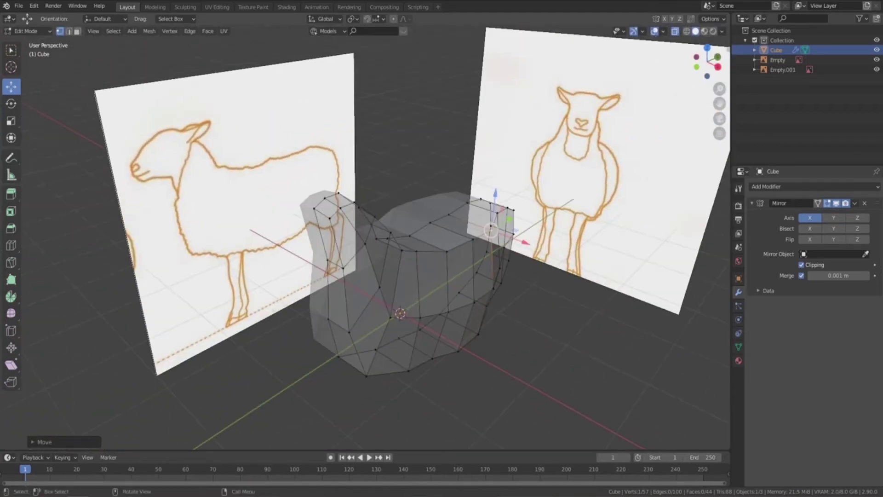
{"action": "key", "text": "KP_3"}
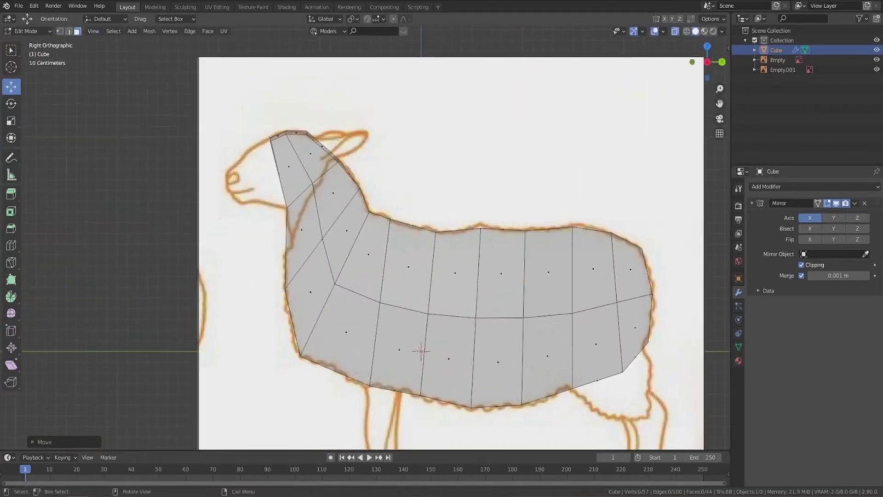
Extrude the head's front face, scale it down, and raise it slightly
{"action": "key", "text": "e"}
{"action": "key", "text": "Return"}
{"action": "key", "text": "s"}
{"action": "key", "text": "Return"}
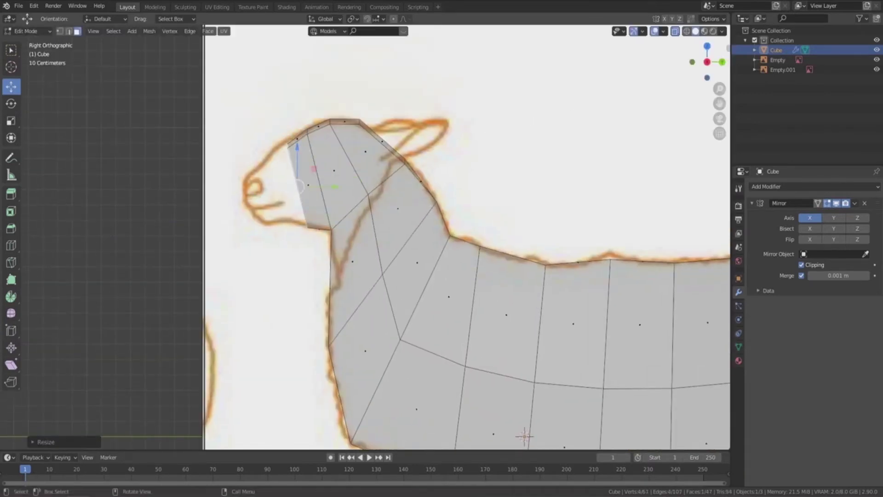
{"action": "key", "text": "g"}
{"action": "key", "text": "Return"}
Extrude two more shrinking nose segments and nudge the face downward
{"action": "key", "text": "e"}
{"action": "key", "text": "Return"}
{"action": "key", "text": "s"}
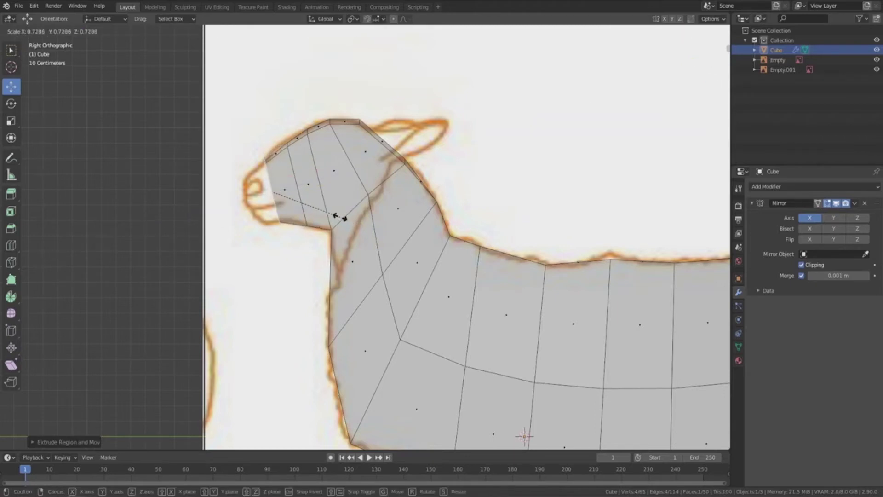
{"action": "key", "text": "Return"}
{"action": "key", "text": "e"}
{"action": "key", "text": "Return"}
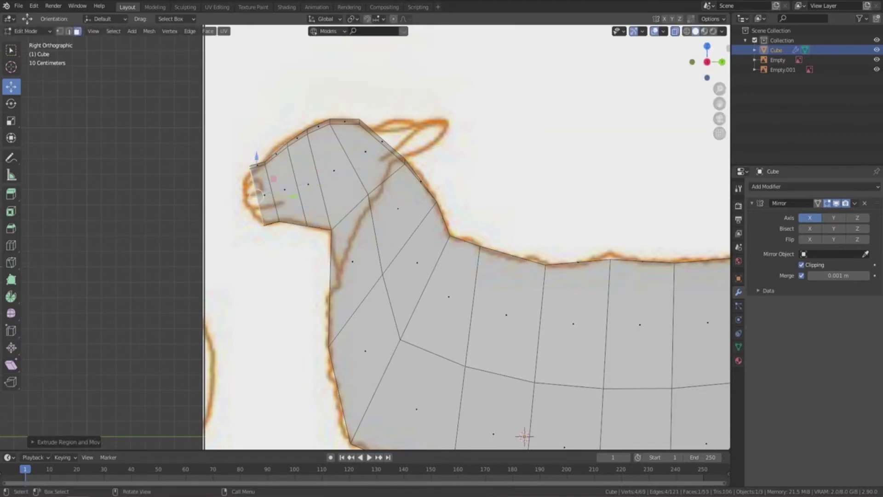
{"action": "key", "text": "s"}
{"action": "key", "text": "Return"}
{"action": "key", "text": "g"}
{"action": "key", "text": "Return"}
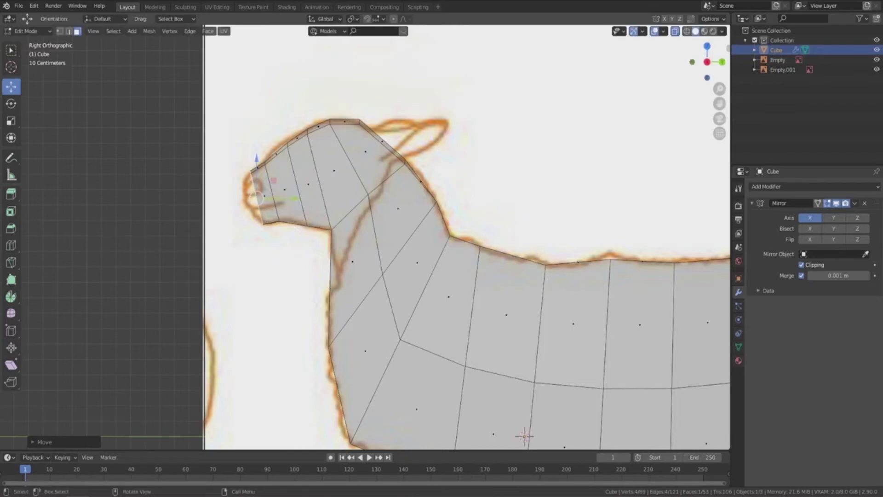
Extrude and shrink the nose tip, then adjust its height along Z
{"action": "key", "text": "e"}
{"action": "key", "text": "Return"}
{"action": "key", "text": "s"}
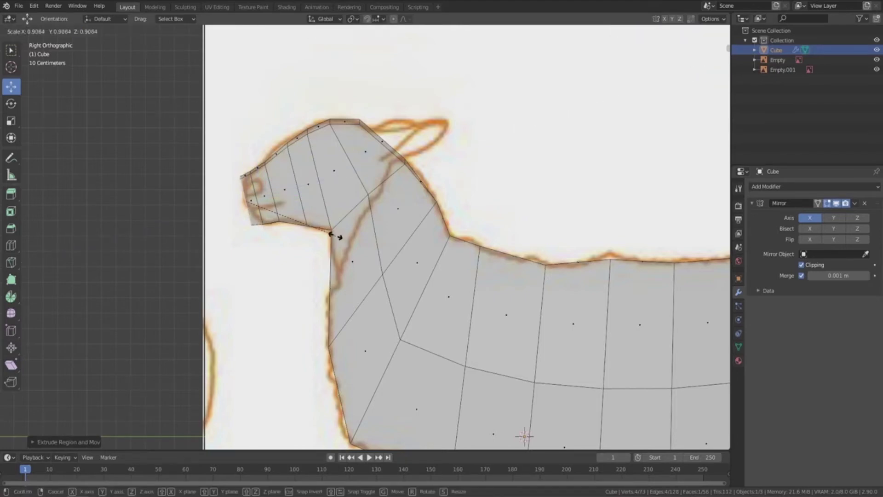
{"action": "key", "text": "Return"}
{"action": "scroll", "coordinate": [258, 184], "scroll_direction": "up", "scroll_amount": 3}
{"action": "scroll", "coordinate": [258, 184], "scroll_direction": "up", "scroll_amount": 3}
{"action": "key", "text": "g"}
{"action": "key", "text": "z"}
{"action": "key", "text": "Return"}
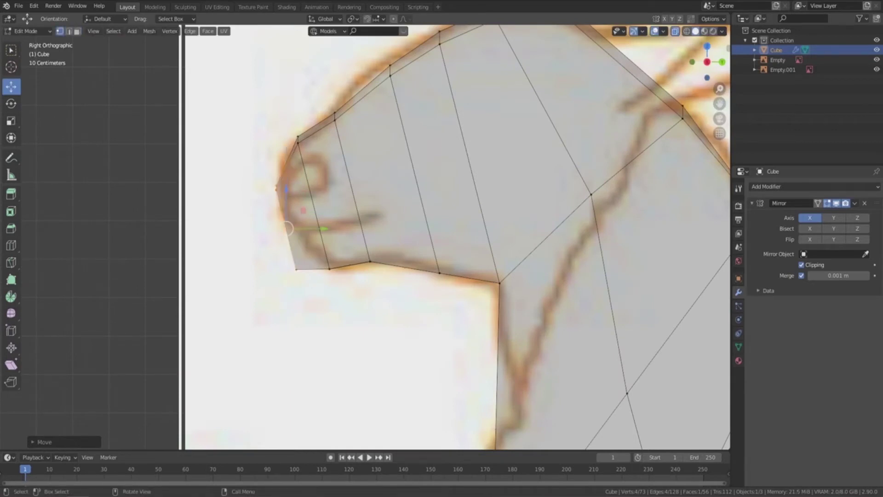
Fit the lower and upper nose vertices to the head outline
{"action": "left_click", "coordinate": [297, 267]}
{"action": "mouse_move", "coordinate": [296, 268]}
{"action": "left_mouse_down"}
{"action": "mouse_move", "coordinate": [303, 244]}
{"action": "mouse_move", "coordinate": [339, 266]}
{"action": "left_mouse_up"}
{"action": "left_click_drag", "start_coordinate": [298, 141], "coordinate": [290, 153]}
{"action": "left_click_drag", "start_coordinate": [335, 116], "coordinate": [336, 108]}
{"action": "middle_click_drag", "start_coordinate": [337, 108], "coordinate": [337, 167], "text": "shift"}
{"action": "left_click_drag", "start_coordinate": [390, 133], "coordinate": [388, 126]}
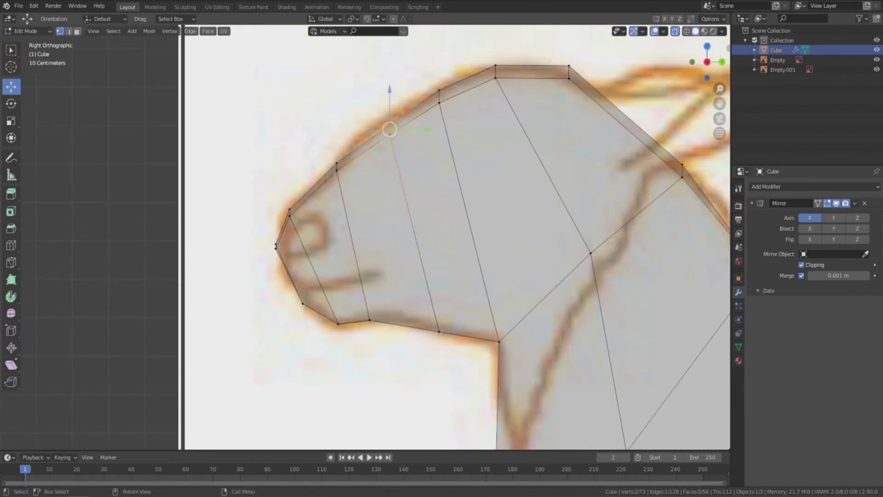
Move the bottom nose vertex onto the reference outline
{"action": "left_click", "coordinate": [369, 319]}
{"action": "mouse_move", "coordinate": [369, 319]}
{"action": "left_mouse_down"}
{"action": "mouse_move", "coordinate": [381, 316]}
{"action": "mouse_move", "coordinate": [344, 321]}
{"action": "left_mouse_up"}
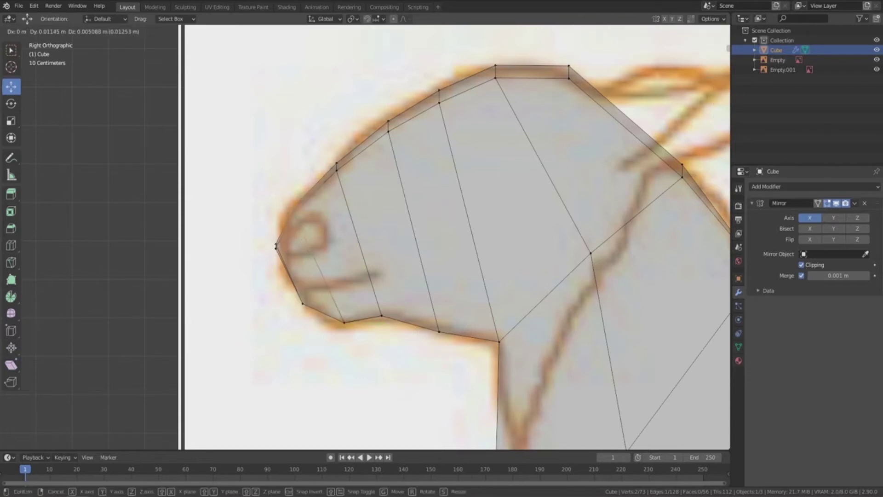
{"action": "left_click", "coordinate": [344, 322]}
{"action": "scroll", "coordinate": [355, 273], "scroll_direction": "down", "scroll_amount": 3}
{"action": "key", "text": "ctrl+r"}
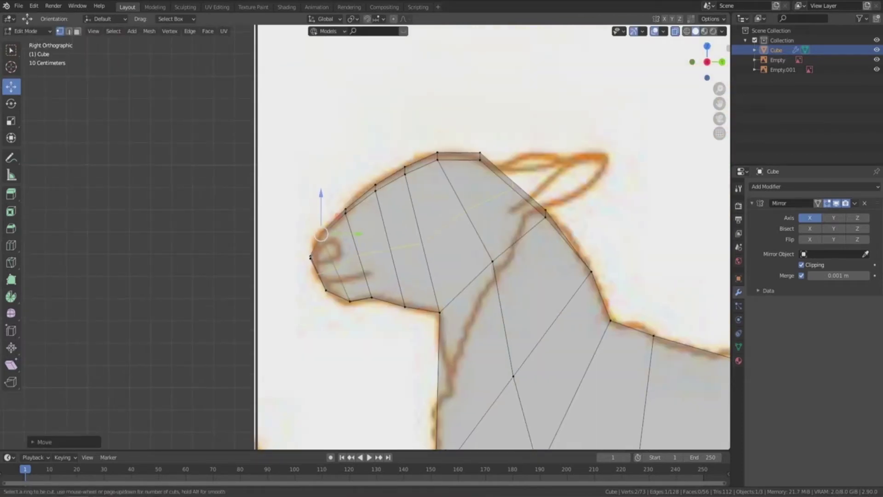
Add a loop cut across the sheep's head
{"action": "left_click", "coordinate": [363, 264]}
{"action": "left_click", "coordinate": [372, 276]}
{"action": "scroll", "coordinate": [373, 276], "scroll_direction": "down", "scroll_amount": 3}
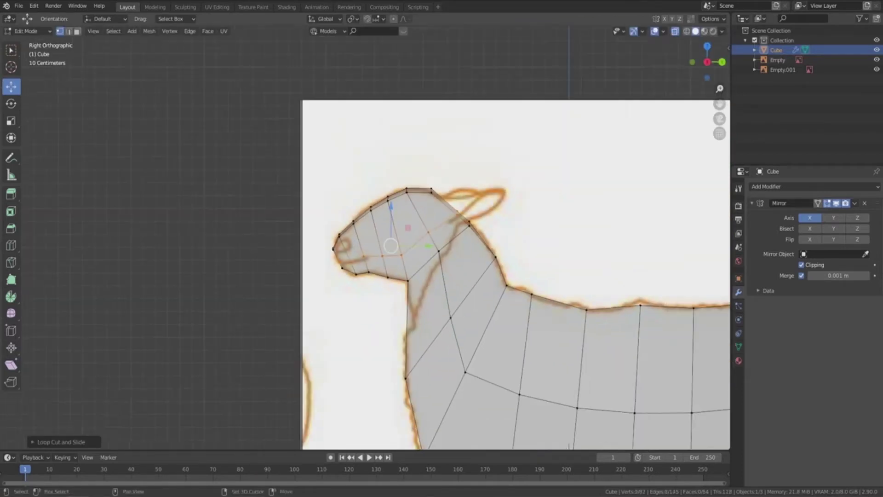
{"action": "scroll", "coordinate": [373, 276], "scroll_direction": "down", "scroll_amount": 2}
{"action": "mouse_move", "coordinate": [373, 276]}
{"action": "middle_mouse_down"}
{"action": "mouse_move", "coordinate": [461, 279]}
{"action": "mouse_move", "coordinate": [375, 276]}
{"action": "mouse_move", "coordinate": [368, 258]}
{"action": "mouse_move", "coordinate": [363, 295]}
{"action": "middle_mouse_up"}
{"action": "scroll", "coordinate": [357, 291], "scroll_direction": "up", "scroll_amount": 3}
Smooth the neck edge loop with LoopTools Smooth Vertices and refine the neck selection
{"action": "left_click", "coordinate": [322, 212], "text": "alt"}
{"action": "right_click", "coordinate": [317, 212]}
{"action": "left_click", "coordinate": [304, 377]}
{"action": "middle_click_drag", "start_coordinate": [303, 378], "coordinate": [359, 363]}
{"action": "mouse_move", "coordinate": [295, 276]}
{"action": "middle_mouse_down"}
{"action": "mouse_move", "coordinate": [294, 207]}
{"action": "mouse_move", "coordinate": [336, 230]}
{"action": "middle_mouse_up"}
{"action": "left_click", "coordinate": [294, 203], "text": "alt"}
{"action": "right_click", "coordinate": [266, 193]}
{"action": "left_click", "coordinate": [266, 198]}
{"action": "middle_click_drag", "start_coordinate": [368, 276], "coordinate": [299, 276]}
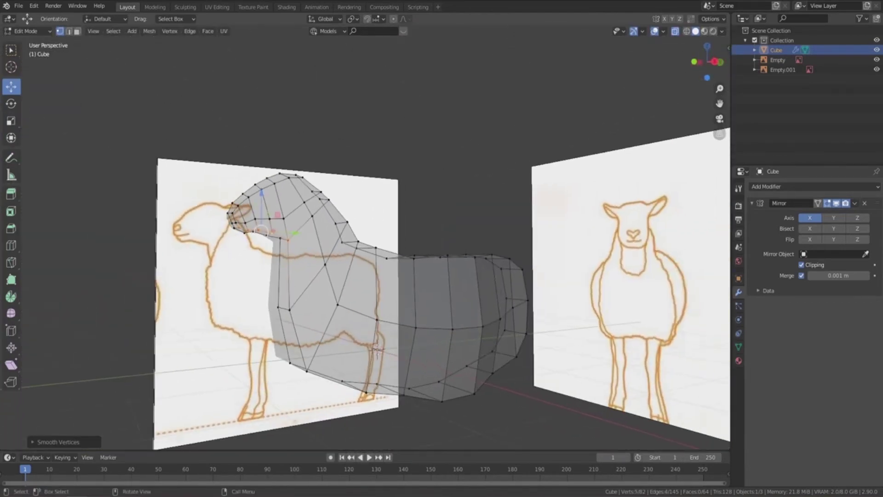
In right side view, cut a new vertical edge loop into the neck
{"action": "key", "text": "KP_3"}
{"action": "middle_click_drag", "start_coordinate": [368, 276], "coordinate": [313, 220]}
{"action": "key", "text": "KP_3"}
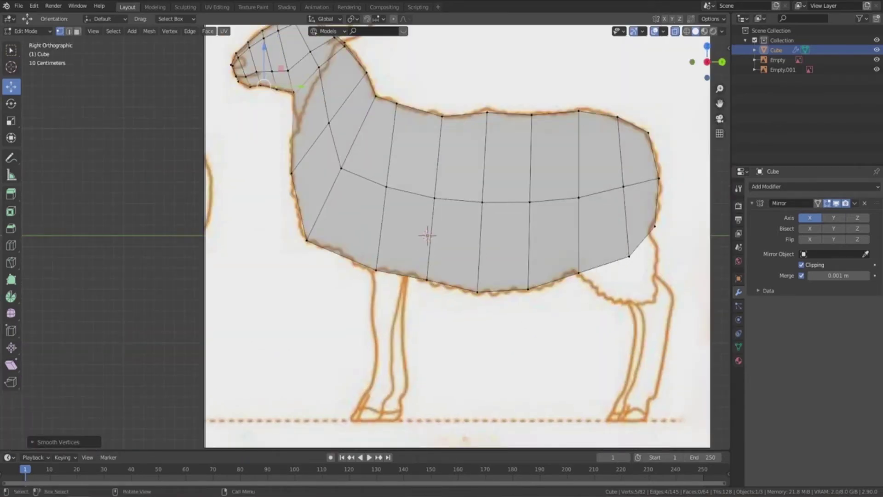
{"action": "left_click", "coordinate": [363, 177]}
{"action": "right_click", "coordinate": [364, 177]}
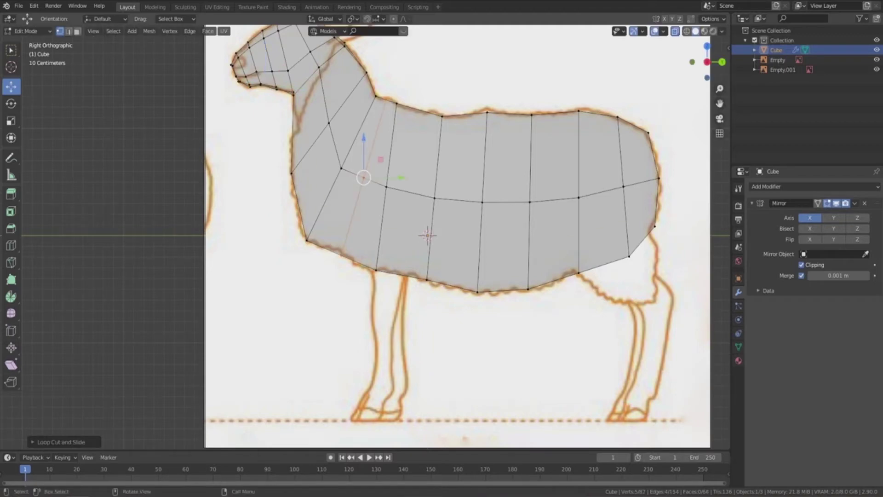
Lower the new loop's vertices and slide a neck loop into place
{"action": "left_click_drag", "start_coordinate": [328, 241], "coordinate": [354, 265]}
{"action": "key", "text": "g"}
{"action": "left_click", "coordinate": [341, 261]}
{"action": "left_click", "coordinate": [388, 221], "text": "alt"}
{"action": "key", "text": "g"}
{"action": "key", "text": "g"}
{"action": "left_click", "coordinate": [411, 230]}
Move the bottom chest vertex to follow the side outline
{"action": "left_click_drag", "start_coordinate": [335, 248], "coordinate": [355, 270]}
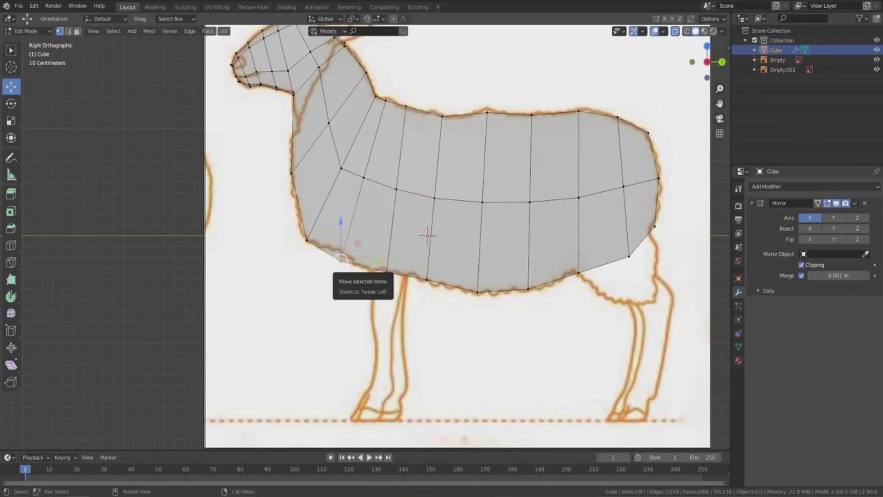
{"action": "key", "text": "g"}
{"action": "key", "text": "Return"}
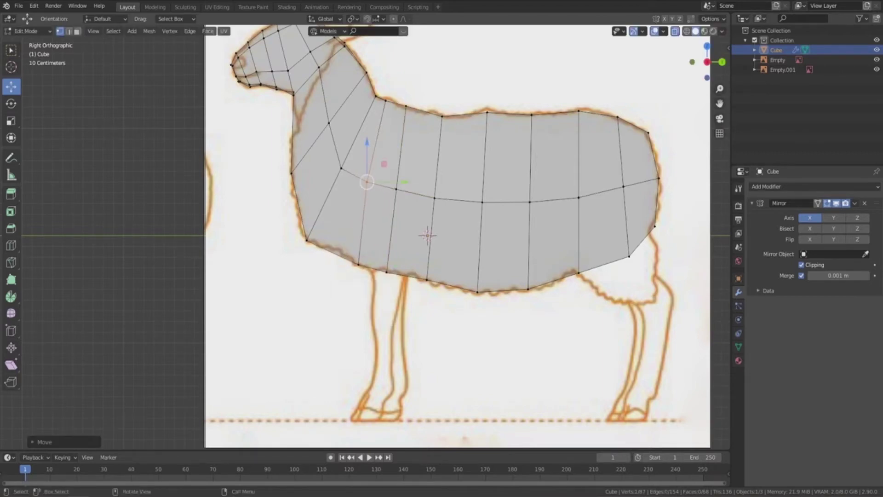
{"action": "scroll", "coordinate": [458, 235], "scroll_direction": "down", "scroll_amount": 3}
{"action": "middle_click_drag", "start_coordinate": [458, 236], "coordinate": [529, 220]}
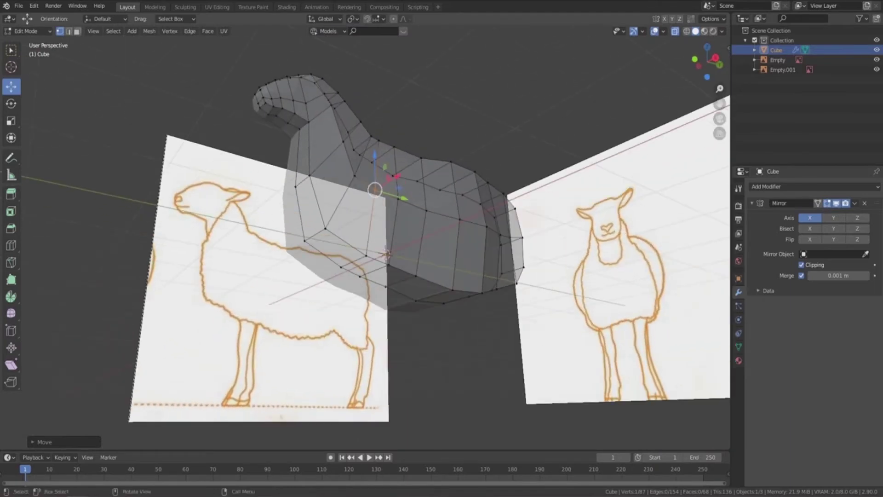
Select the front underside faces of the body, inset them and adjust them vertically
{"action": "left_click_drag", "start_coordinate": [318, 230], "coordinate": [368, 269]}
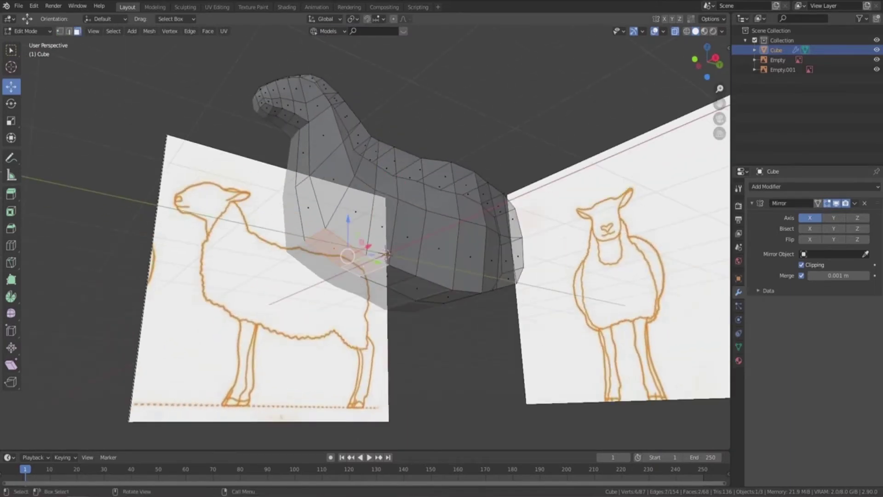
{"action": "key", "text": "KP_3"}
{"action": "scroll", "coordinate": [443, 237], "scroll_direction": "up", "scroll_amount": 3}
{"action": "middle_click_drag", "start_coordinate": [443, 237], "coordinate": [414, 207]}
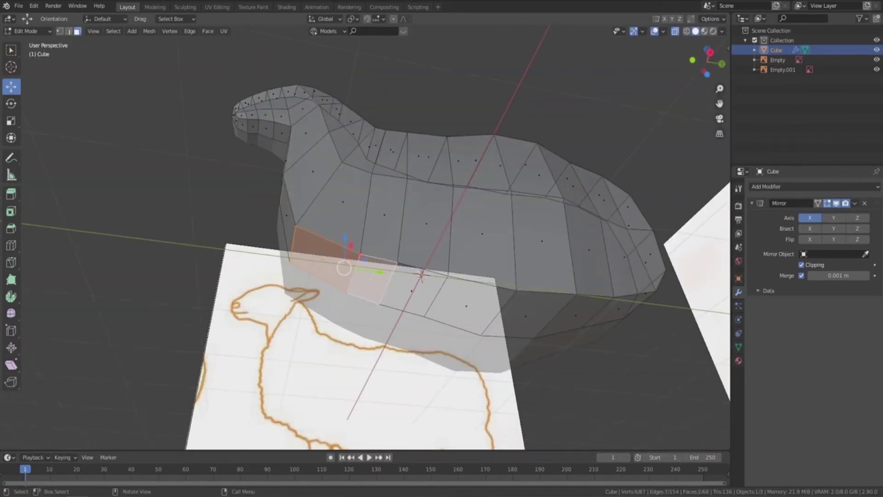
{"action": "key", "text": "KP_3"}
{"action": "scroll", "coordinate": [367, 235], "scroll_direction": "up", "scroll_amount": 3}
{"action": "middle_click_drag", "start_coordinate": [368, 236], "coordinate": [350, 193]}
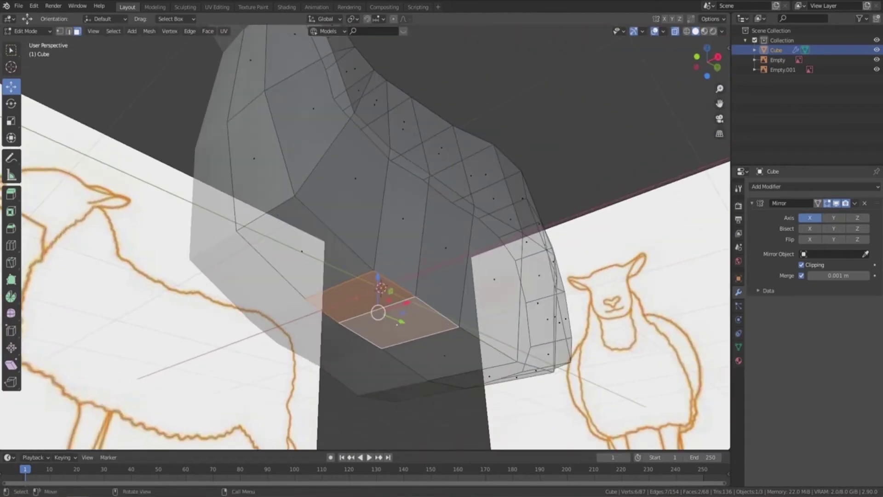
{"action": "key", "text": "i"}
{"action": "key", "text": "Return"}
{"action": "key", "text": "g"}
{"action": "key", "text": "z"}
{"action": "key", "text": "Return"}
Extrude a front-leg stub downward in side view, tilting and positioning its end
{"action": "key", "text": "KP_3"}
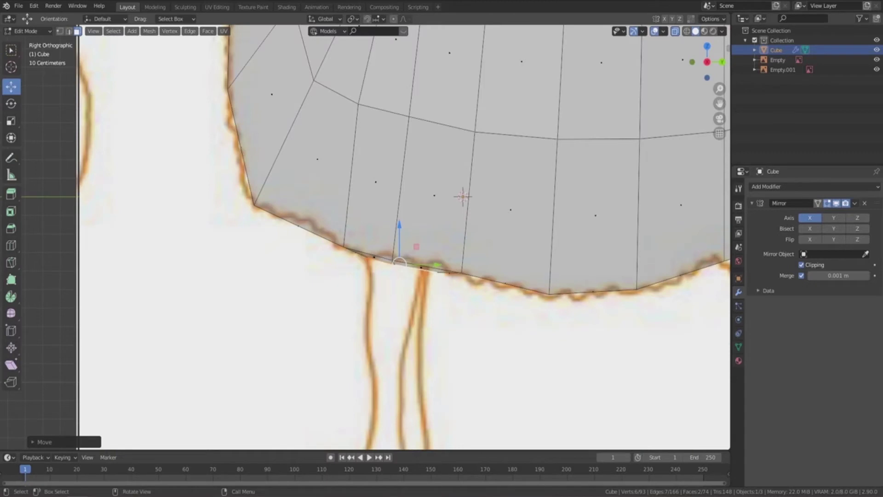
{"action": "key", "text": "e"}
{"action": "left_click", "coordinate": [480, 349]}
{"action": "key", "text": "r"}
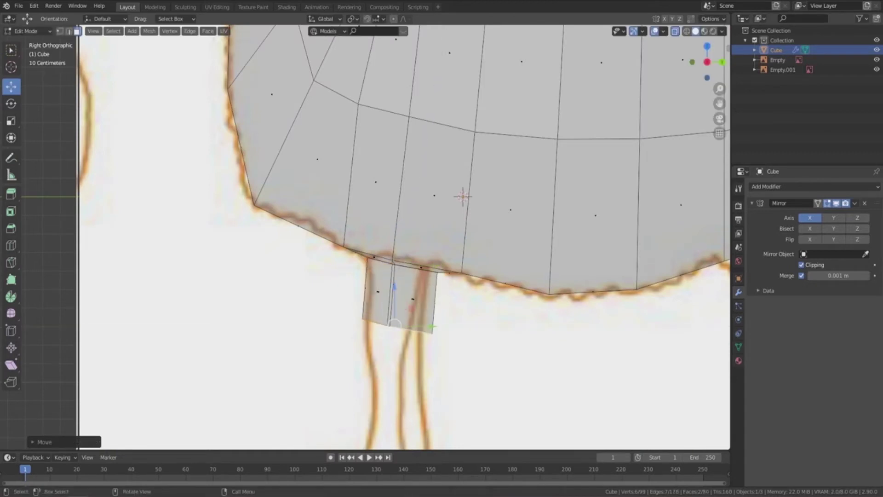
{"action": "key", "text": "Return"}
{"action": "key", "text": "g"}
{"action": "key", "text": "Return"}
Extrude two more leg segments, tapering each end narrower
{"action": "key", "text": "e"}
{"action": "key", "text": "Return"}
{"action": "key", "text": "s"}
{"action": "key", "text": "Return"}
{"action": "key", "text": "e"}
{"action": "key", "text": "Return"}
{"action": "key", "text": "s"}
{"action": "key", "text": "Return"}
Extrude the leg down toward the knee and narrow its width
{"action": "middle_click_drag", "start_coordinate": [457, 374], "coordinate": [434, 278], "text": "shift"}
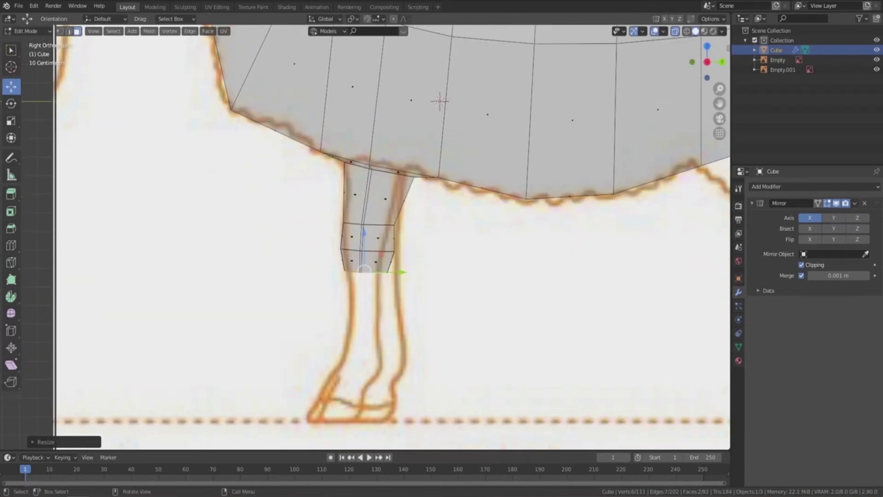
{"action": "key", "text": "e"}
{"action": "key", "text": "Return"}
{"action": "key", "text": "s"}
{"action": "key", "text": "Return"}
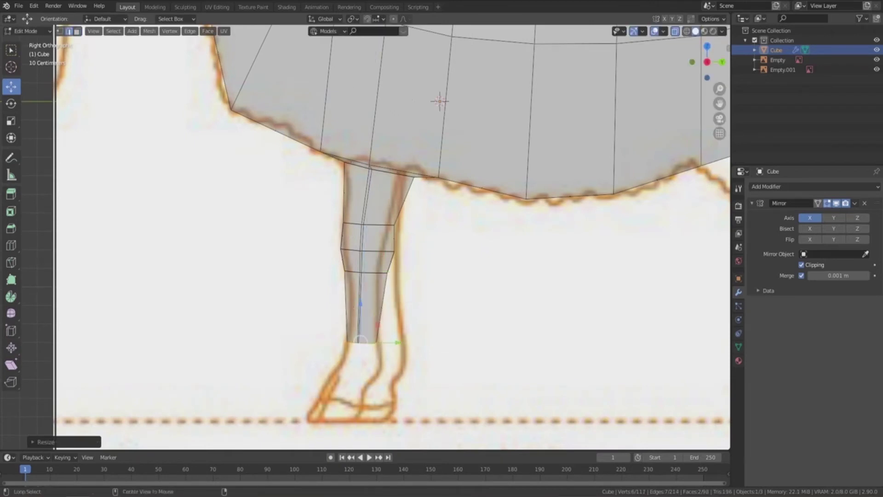
Shift the mid-leg edge loop slightly to follow the reference
{"action": "left_click", "coordinate": [375, 251], "text": "alt"}
{"action": "key", "text": "s"}
{"action": "key", "text": "Escape"}
{"action": "key", "text": "g"}
{"action": "key", "text": "Escape"}
{"action": "key", "text": "g"}
{"action": "key", "text": "Return"}
{"action": "scroll", "coordinate": [391, 230], "scroll_direction": "down", "scroll_amount": 2, "text": "shift"}
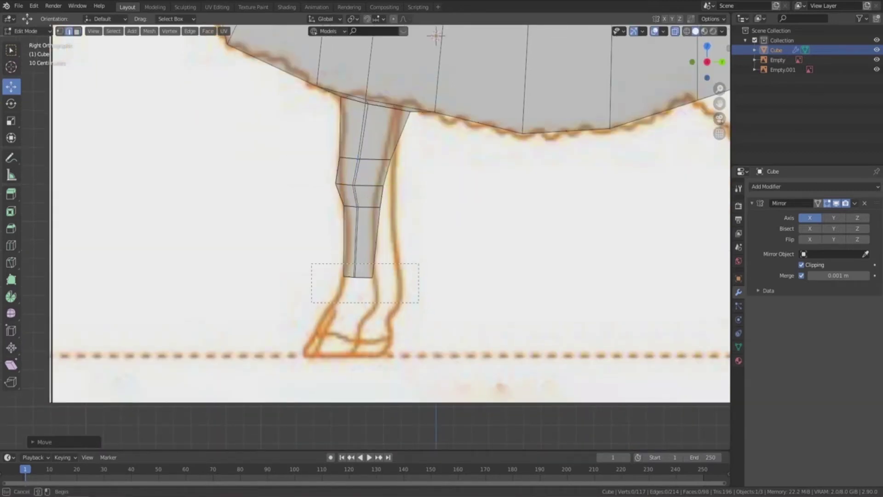
Extend the leg bottom two more segments to the hoof, shrinking and angling the end
{"action": "left_click_drag", "start_coordinate": [418, 303], "coordinate": [418, 303]}
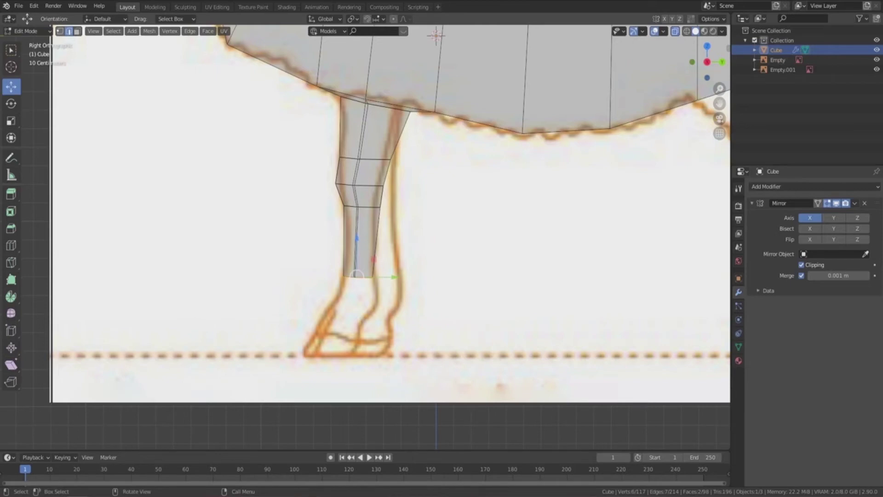
{"action": "key", "text": "e"}
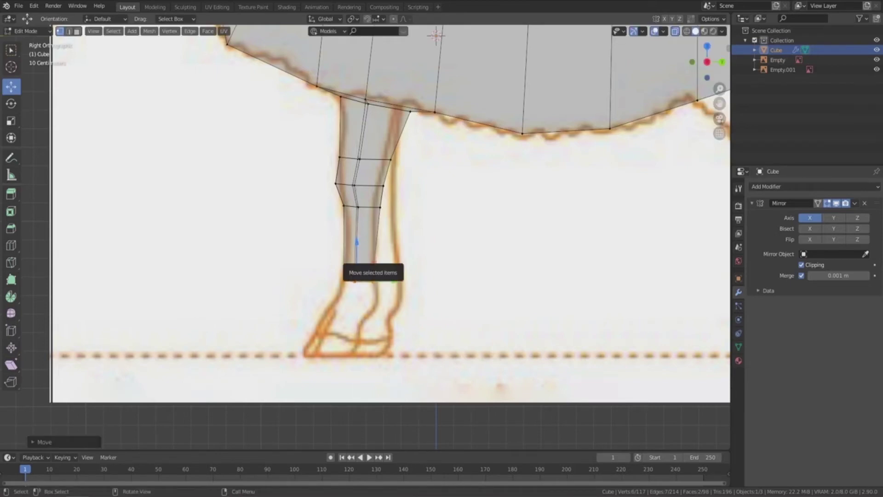
{"action": "left_click", "coordinate": [373, 294]}
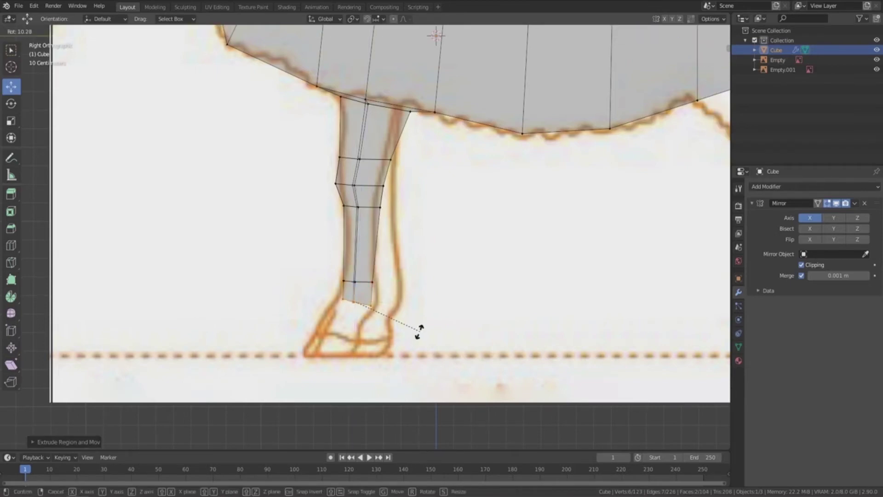
{"action": "key", "text": "s"}
{"action": "left_click", "coordinate": [407, 321]}
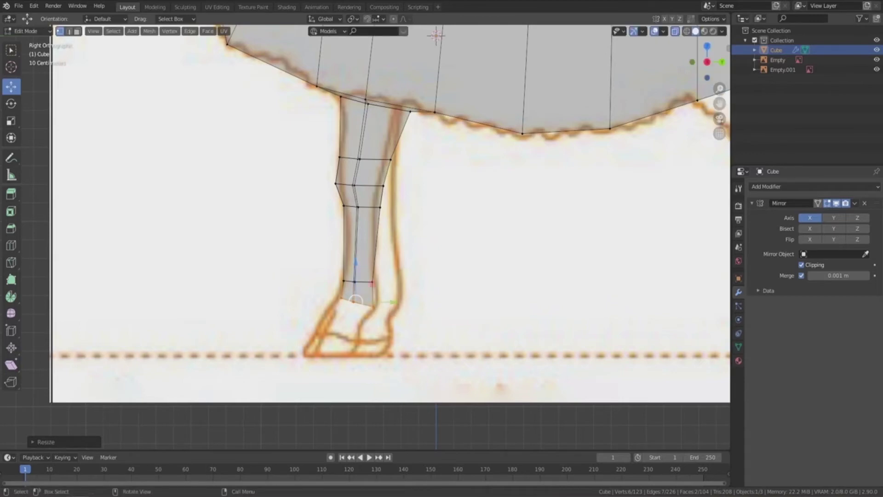
{"action": "key", "text": "e"}
{"action": "left_click", "coordinate": [384, 365]}
{"action": "key", "text": "r"}
{"action": "left_click", "coordinate": [384, 364]}
{"action": "key", "text": "g"}
{"action": "key", "text": "Return"}
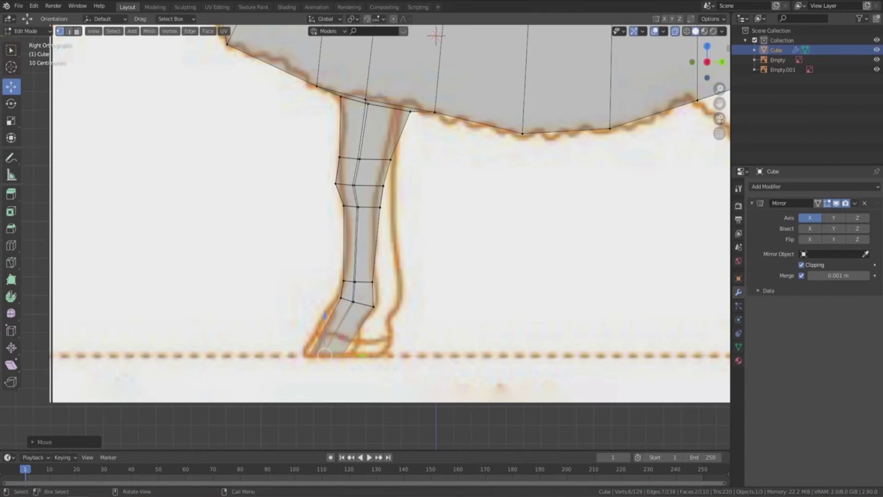
Cut two edge loops into the foot and widen the hoof loop along Y
{"action": "key", "text": "ctrl+r"}
{"action": "left_click", "coordinate": [340, 329]}
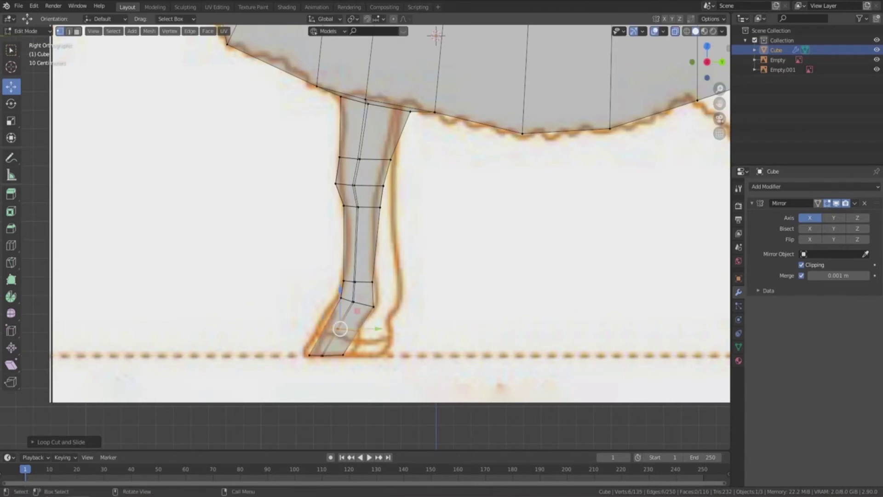
{"action": "mouse_move", "coordinate": [340, 328]}
{"action": "left_mouse_down"}
{"action": "mouse_move", "coordinate": [340, 318]}
{"action": "mouse_move", "coordinate": [380, 333]}
{"action": "left_mouse_up"}
{"action": "key", "text": "ctrl+r"}
{"action": "left_click", "coordinate": [350, 334]}
{"action": "key", "text": "s"}
{"action": "key", "text": "y"}
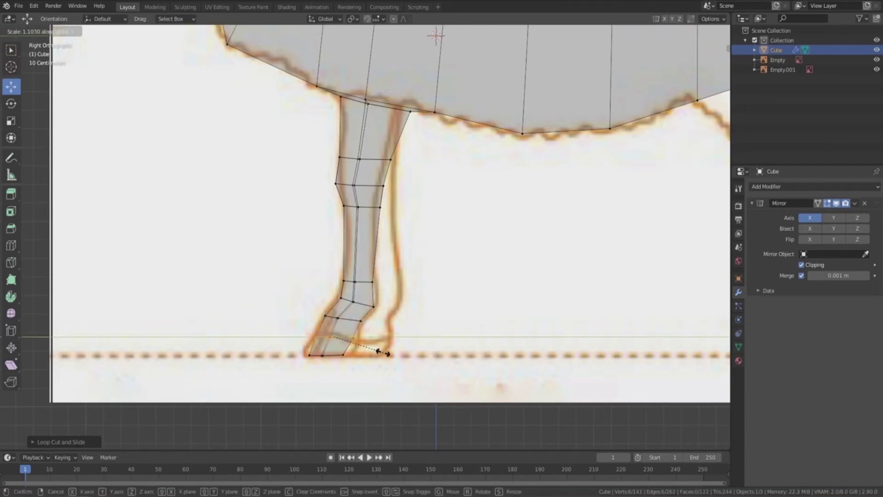
{"action": "left_click", "coordinate": [385, 353]}
Widen the bottom hoof vertices front-to-back along Y
{"action": "left_click_drag", "start_coordinate": [294, 342], "coordinate": [374, 361]}
{"action": "key", "text": "s"}
{"action": "key", "text": "y"}
{"action": "left_click", "coordinate": [393, 370]}
{"action": "scroll", "coordinate": [393, 369], "scroll_direction": "down", "scroll_amount": 4}
{"action": "scroll", "coordinate": [393, 275], "scroll_direction": "up", "scroll_amount": 3}
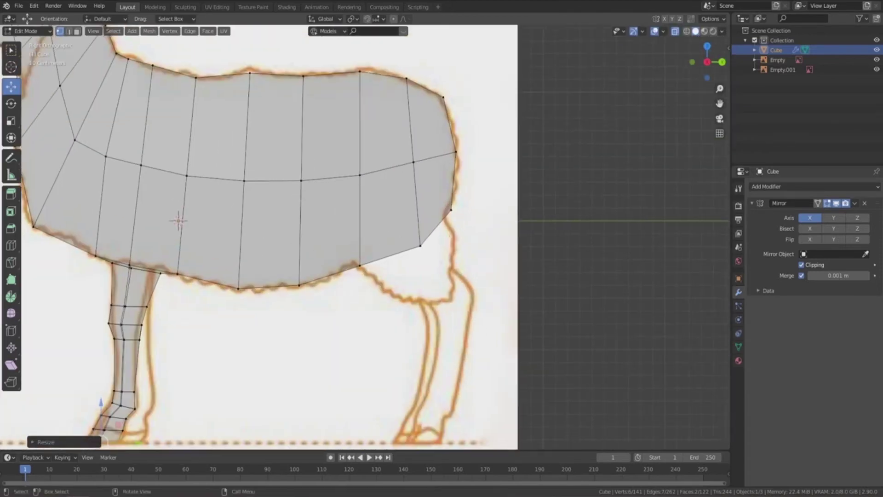
Select a rear underside face, inset it and extrude a back-leg stub
{"action": "middle_click_drag", "start_coordinate": [393, 276], "coordinate": [322, 230]}
{"action": "left_click", "coordinate": [392, 254]}
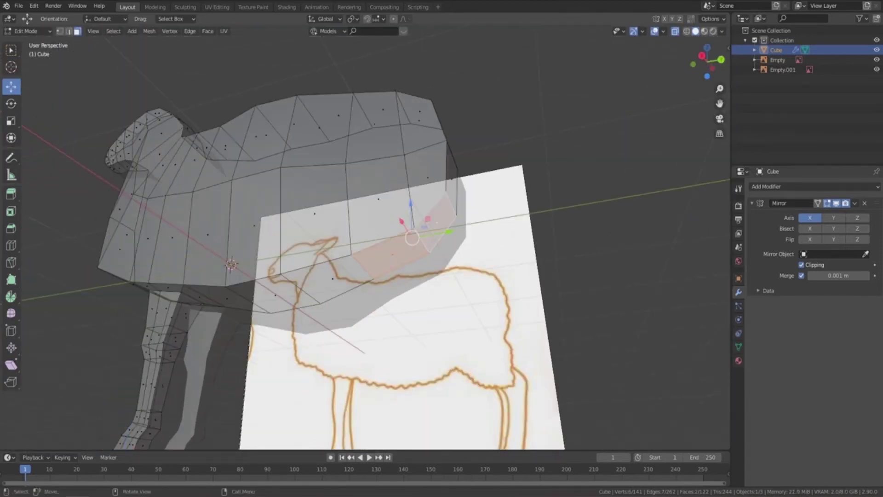
{"action": "key", "text": "KP_3"}
{"action": "key", "text": "i"}
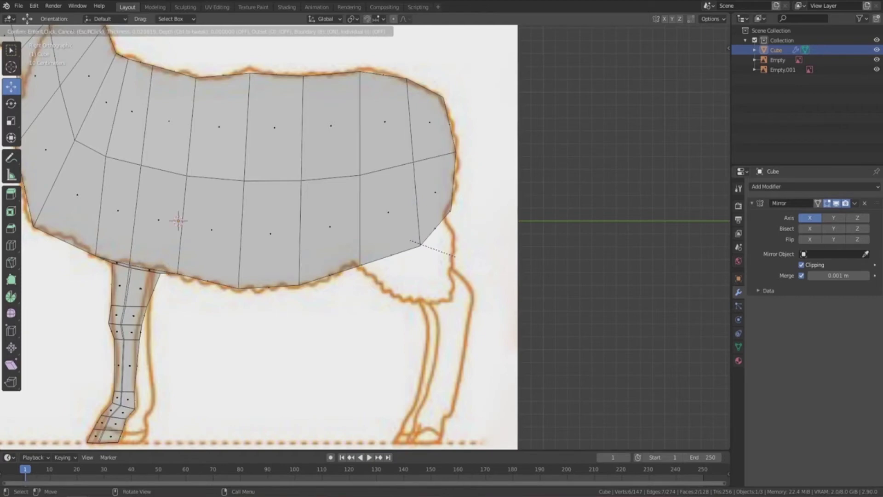
{"action": "left_click", "coordinate": [455, 256]}
{"action": "middle_click_drag", "start_coordinate": [455, 256], "coordinate": [413, 230]}
{"action": "key", "text": "KP_3"}
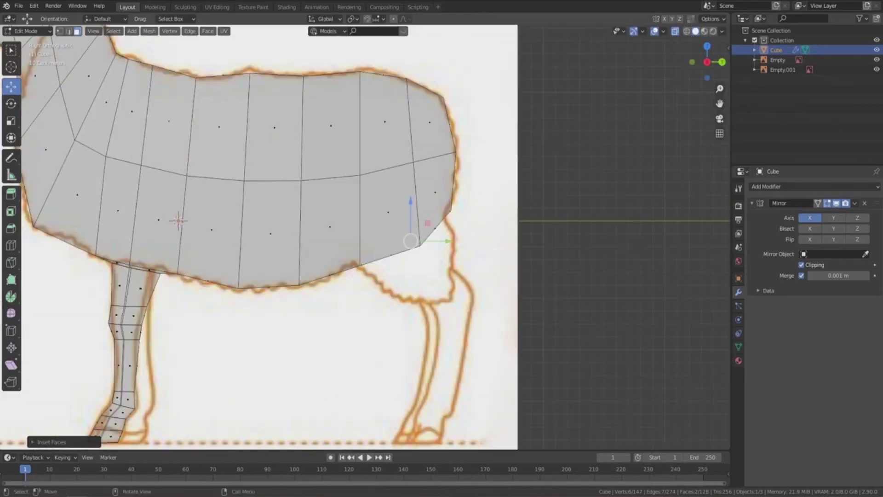
{"action": "key", "text": "e"}
{"action": "key", "text": "Return"}
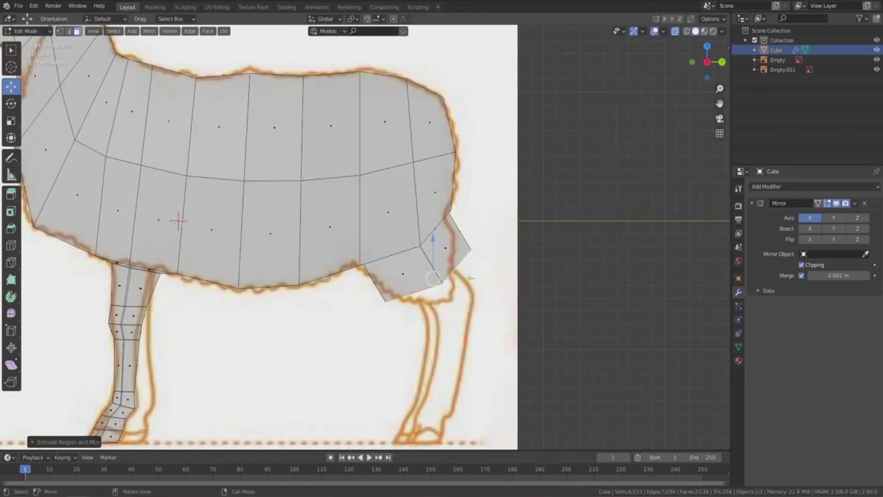
Rotate, scale vertically and shrink the back-leg stub's face to match the outline
{"action": "key", "text": "r"}
{"action": "left_click", "coordinate": [465, 356]}
{"action": "key", "text": "s"}
{"action": "key", "text": "z"}
{"action": "left_click", "coordinate": [451, 336]}
{"action": "key", "text": "r"}
{"action": "left_click", "coordinate": [483, 325]}
{"action": "key", "text": "s"}
{"action": "left_click", "coordinate": [483, 288]}
{"action": "middle_click_drag", "start_coordinate": [483, 288], "coordinate": [400, 262], "text": "shift"}
{"action": "key", "text": "g"}
{"action": "key", "text": "Return"}
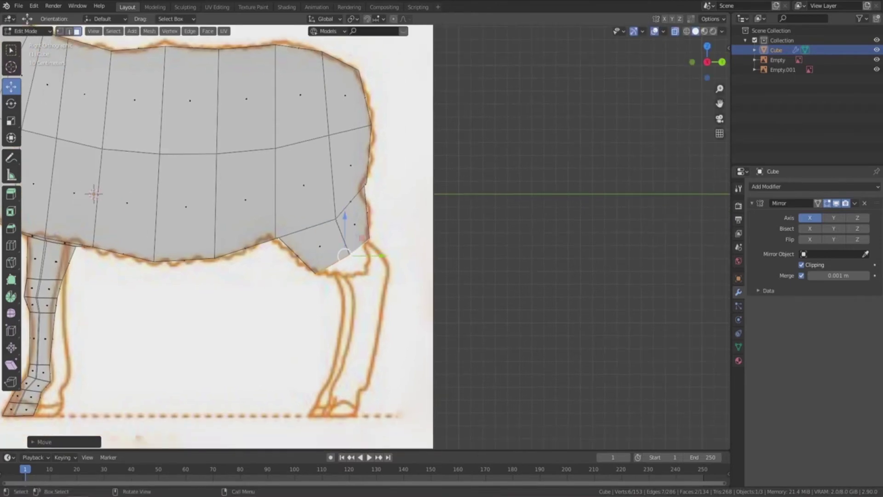
Extrude two more back-leg segments, tilting and repositioning each along the outline
{"action": "key", "text": "e"}
{"action": "key", "text": "Return"}
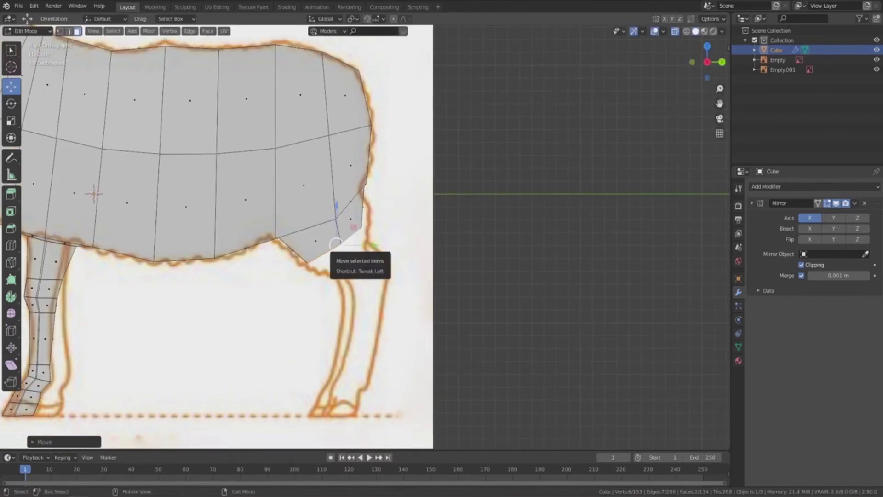
{"action": "key", "text": "g"}
{"action": "key", "text": "Return"}
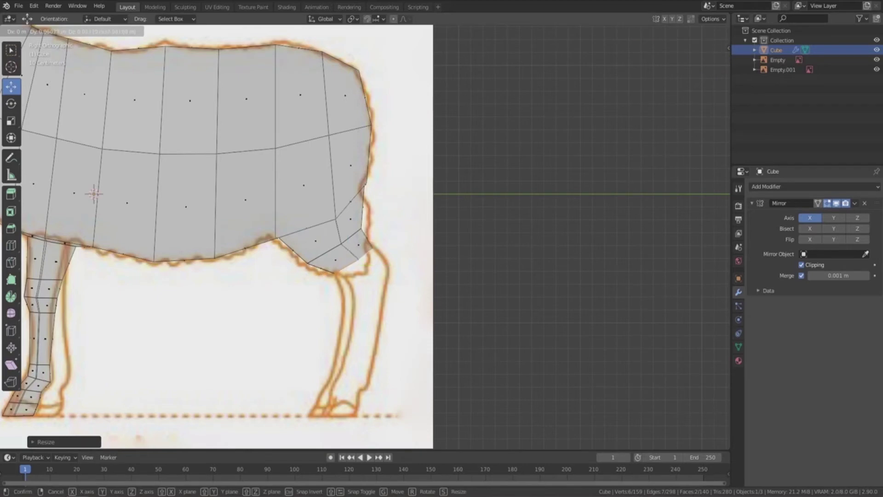
{"action": "key", "text": "r"}
{"action": "key", "text": "Return"}
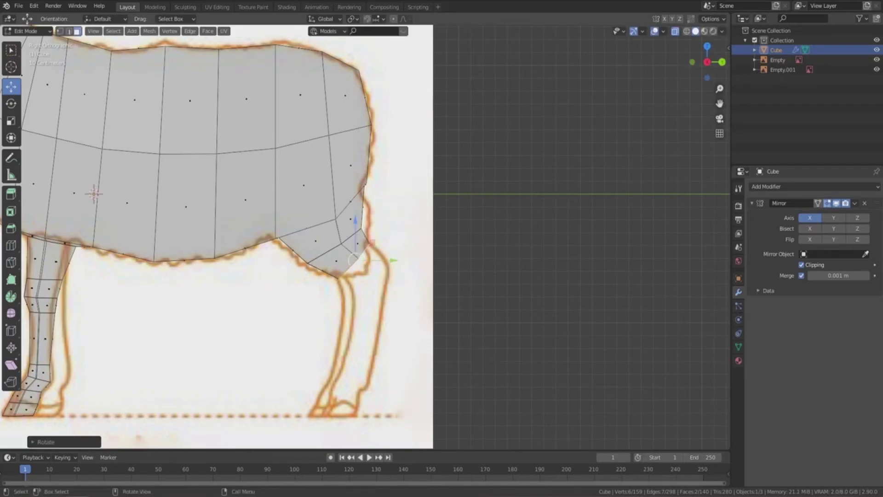
{"action": "key", "text": "e"}
{"action": "key", "text": "Return"}
{"action": "key", "text": "r"}
{"action": "key", "text": "Return"}
{"action": "key", "text": "g"}
{"action": "key", "text": "Return"}
Extrude two further segments, rotating, positioning and narrowing them to fit the outline
{"action": "key", "text": "e"}
{"action": "key", "text": "Return"}
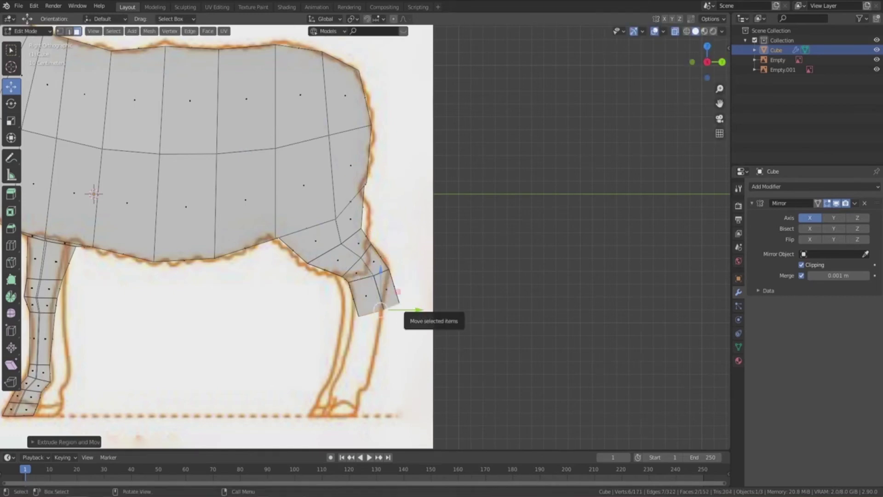
{"action": "key", "text": "r"}
{"action": "key", "text": "Return"}
{"action": "key", "text": "s"}
{"action": "key", "text": "Return"}
{"action": "key", "text": "e"}
{"action": "key", "text": "Return"}
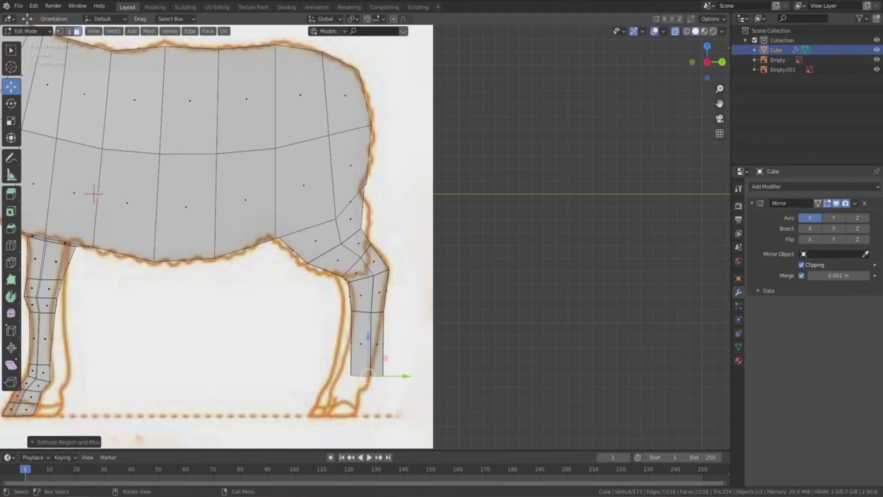
{"action": "key", "text": "g"}
{"action": "key", "text": "Return"}
{"action": "key", "text": "s"}
{"action": "key", "text": "Return"}
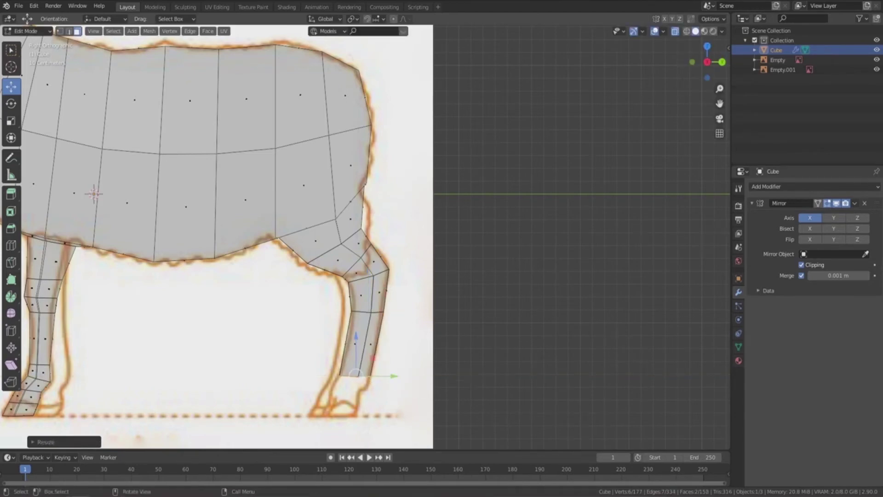
{"action": "scroll", "coordinate": [359, 276], "scroll_direction": "up", "scroll_amount": 2}
Extrude the bottom back-leg segment and nudge it into place just above the hoof
{"action": "key", "text": "e"}
{"action": "key", "text": "Return"}
{"action": "key", "text": "g"}
{"action": "key", "text": "Return"}
{"action": "key", "text": "g"}
{"action": "key", "text": "Return"}
{"action": "scroll", "coordinate": [365, 237], "scroll_direction": "up", "scroll_amount": 2}
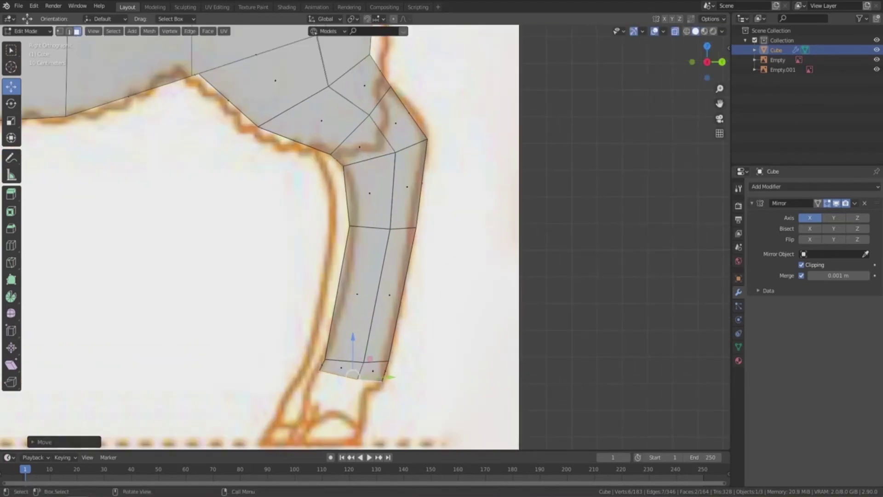
Lower the leg's bottom corner vertex and extrude the leg's bottom edge downward
{"action": "middle_click_drag", "start_coordinate": [382, 382], "coordinate": [362, 335], "text": "shift"}
{"action": "key", "text": "1"}
{"action": "left_click", "coordinate": [362, 334]}
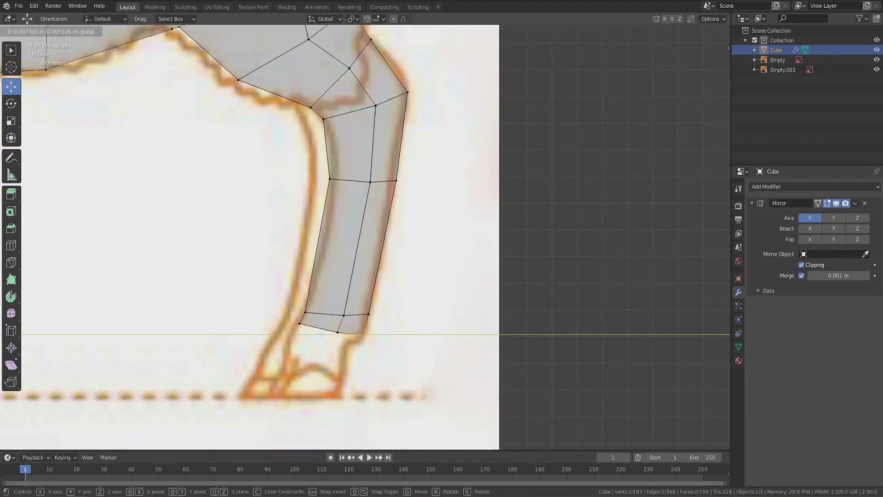
{"action": "left_click_drag", "start_coordinate": [362, 335], "coordinate": [361, 338]}
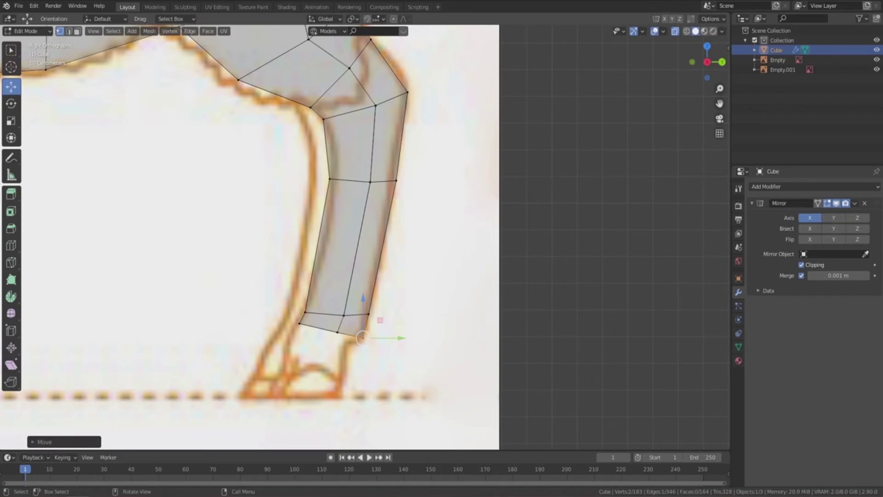
{"action": "left_click", "coordinate": [300, 324], "text": "shift"}
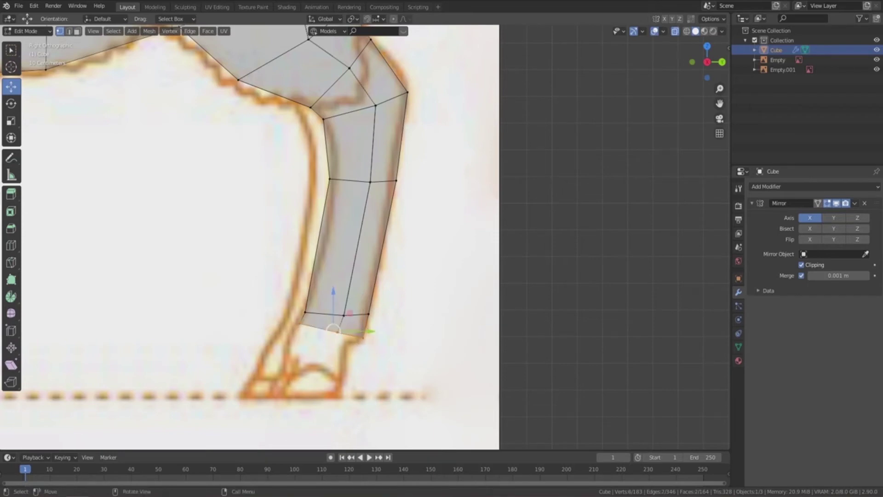
{"action": "key", "text": "e"}
{"action": "left_click", "coordinate": [345, 343]}
{"action": "key", "text": "g"}
{"action": "key", "text": "Return"}
{"action": "key", "text": "g"}
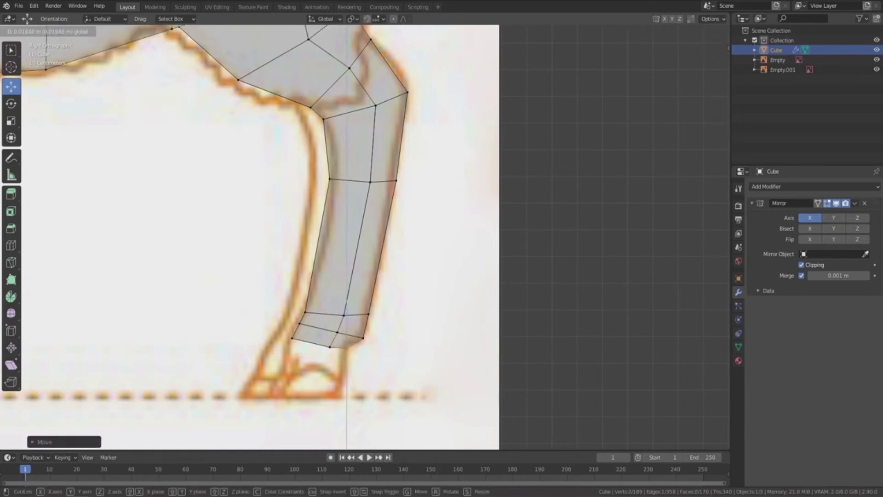
{"action": "key", "text": "Return"}
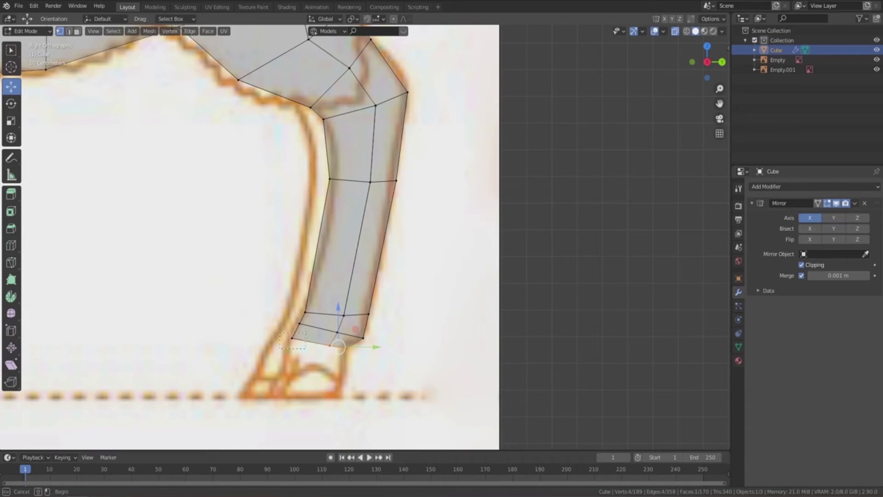
Extrude a hoof section, scale it along Z, and add a scaled edge loop across it
{"action": "key", "text": "e"}
{"action": "key", "text": "Return"}
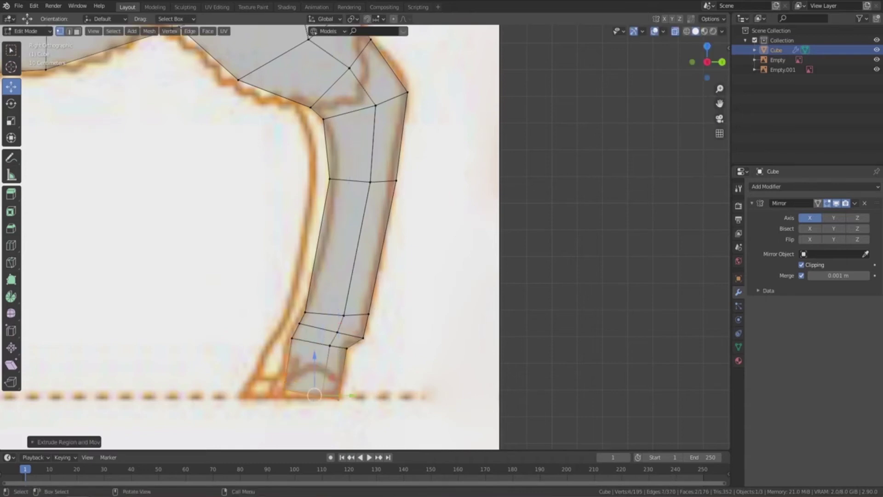
{"action": "key", "text": "s"}
{"action": "key", "text": "z"}
{"action": "left_click", "coordinate": [336, 402]}
{"action": "key", "text": "ctrl+r"}
{"action": "left_click", "coordinate": [328, 383]}
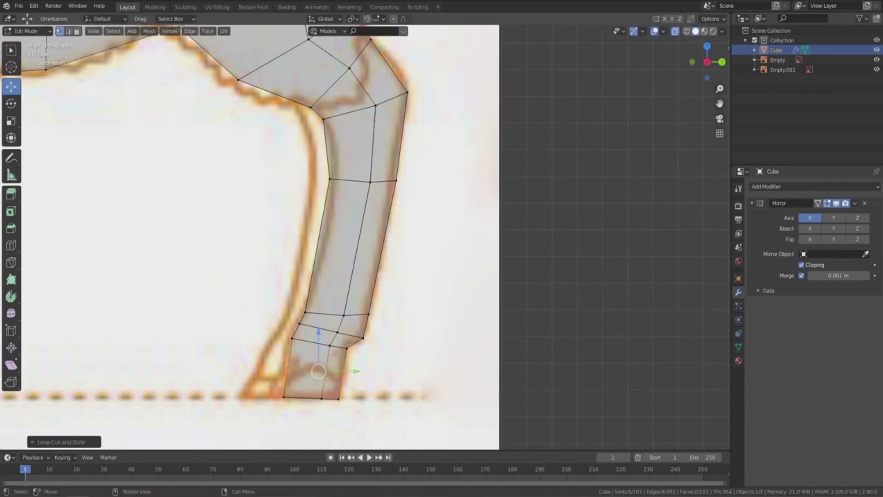
{"action": "key", "text": "s"}
Fit the hoof's bottom-left vertex and a higher leg vertex onto the reference outline
{"action": "left_click", "coordinate": [358, 391]}
{"action": "left_click", "coordinate": [283, 396]}
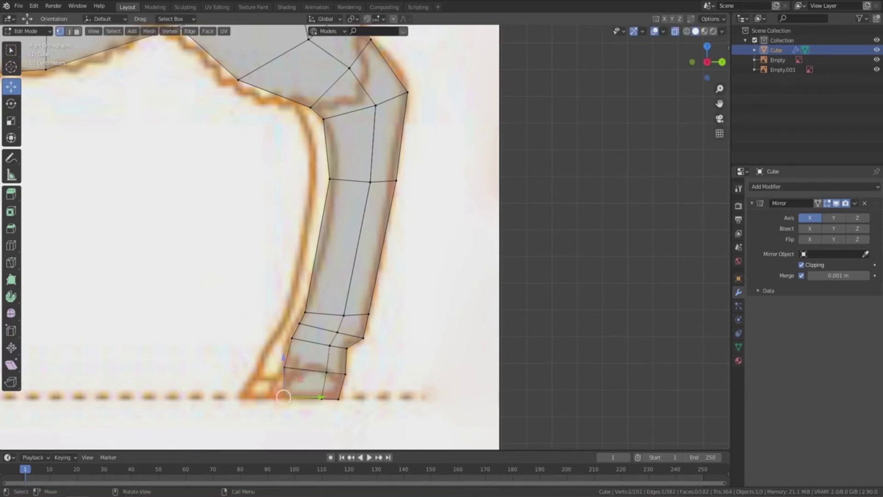
{"action": "left_click_drag", "start_coordinate": [284, 396], "coordinate": [274, 396]}
{"action": "scroll", "coordinate": [275, 396], "scroll_direction": "down", "scroll_amount": 2}
{"action": "scroll", "coordinate": [275, 395], "scroll_direction": "down", "scroll_amount": 2}
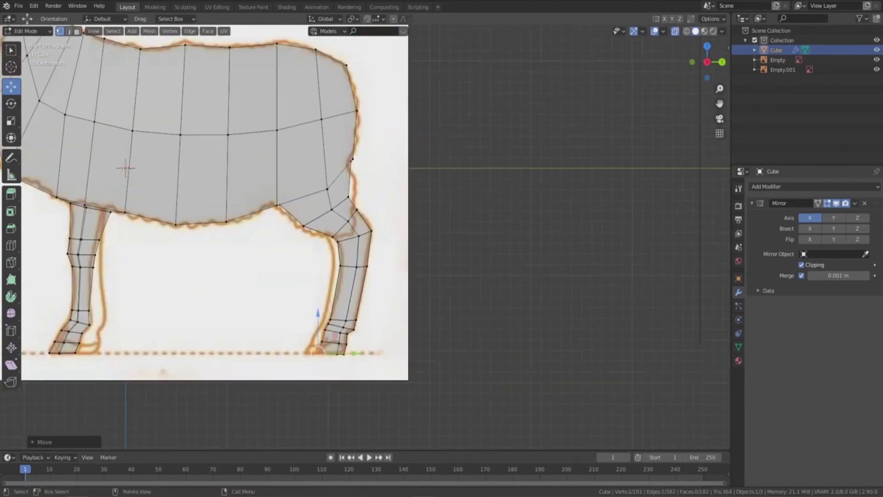
{"action": "scroll", "coordinate": [323, 287], "scroll_direction": "up", "scroll_amount": 3}
{"action": "left_click", "coordinate": [324, 286]}
{"action": "key", "text": "g"}
{"action": "left_click", "coordinate": [325, 286]}
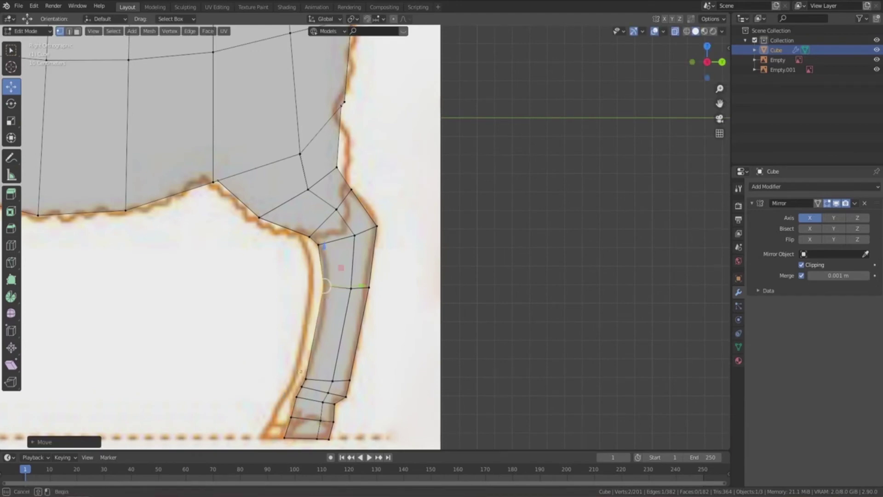
{"action": "key", "text": "g"}
{"action": "left_click", "coordinate": [323, 286]}
{"action": "scroll", "coordinate": [323, 286], "scroll_direction": "down", "scroll_amount": 3}
{"action": "scroll", "coordinate": [324, 286], "scroll_direction": "down", "scroll_amount": 2}
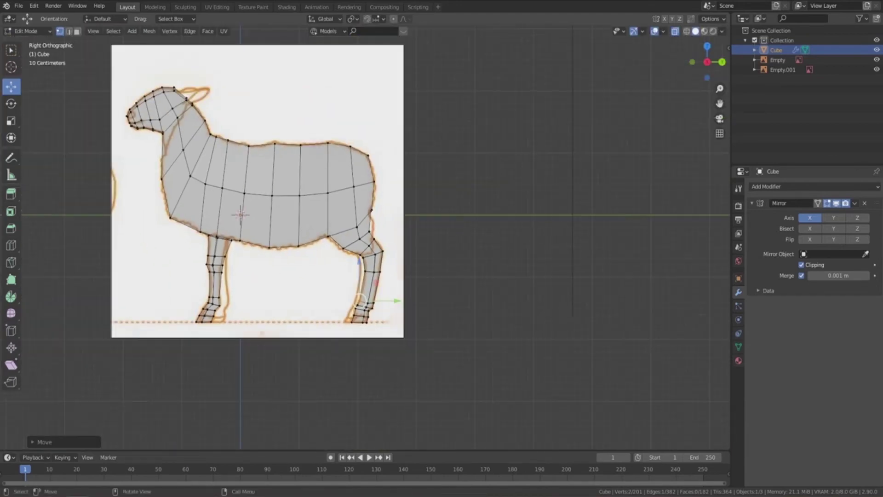
Move two head vertices near the ear onto the reference outline
{"action": "middle_click_drag", "start_coordinate": [295, 258], "coordinate": [386, 368], "text": "shift"}
{"action": "scroll", "coordinate": [338, 242], "scroll_direction": "up", "scroll_amount": 6}
{"action": "scroll", "coordinate": [338, 242], "scroll_direction": "up", "scroll_amount": 3}
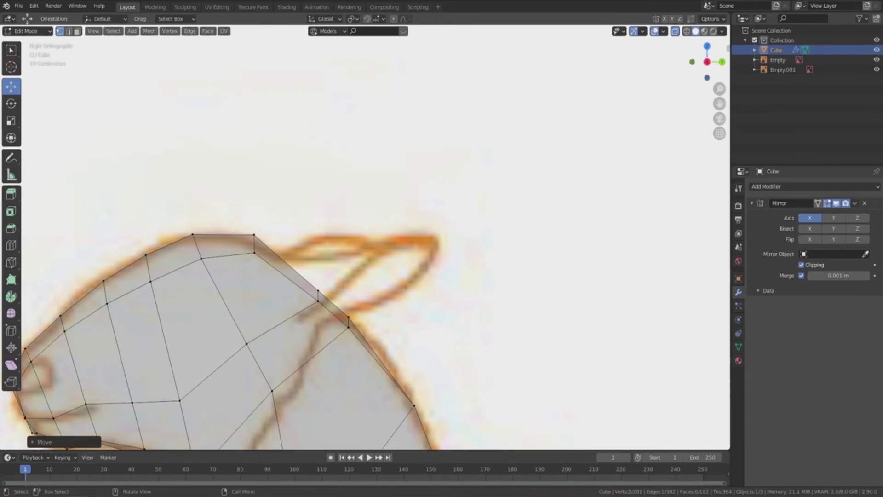
{"action": "left_click", "coordinate": [310, 285]}
{"action": "key", "text": "g"}
{"action": "left_click", "coordinate": [311, 284]}
{"action": "scroll", "coordinate": [332, 225], "scroll_direction": "down", "scroll_amount": 3}
{"action": "scroll", "coordinate": [326, 230], "scroll_direction": "up", "scroll_amount": 1}
{"action": "scroll", "coordinate": [327, 230], "scroll_direction": "up", "scroll_amount": 1}
{"action": "key", "text": "g"}
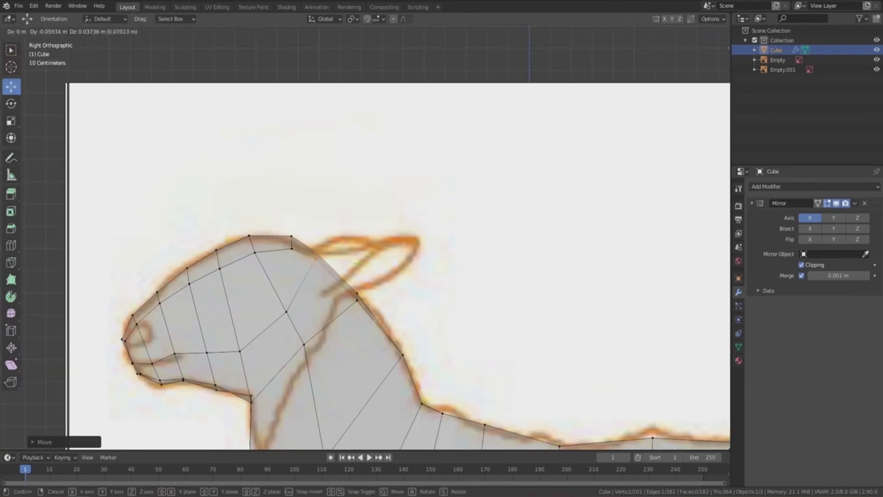
{"action": "left_click", "coordinate": [316, 254]}
{"action": "left_click", "coordinate": [356, 299]}
{"action": "key", "text": "g"}
{"action": "left_click", "coordinate": [351, 286]}
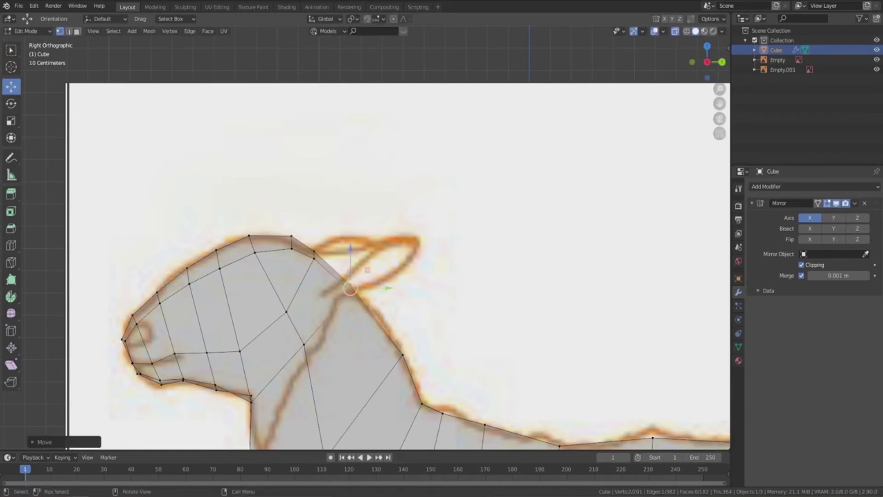
{"action": "scroll", "coordinate": [364, 239], "scroll_direction": "down", "scroll_amount": 1}
Inset the face where the ear attaches and reposition the inset face
{"action": "left_click", "coordinate": [322, 287]}
{"action": "key", "text": "i"}
{"action": "left_click", "coordinate": [443, 289]}
{"action": "key", "text": "g"}
{"action": "left_click", "coordinate": [340, 280]}
{"action": "key", "text": "KP_7"}
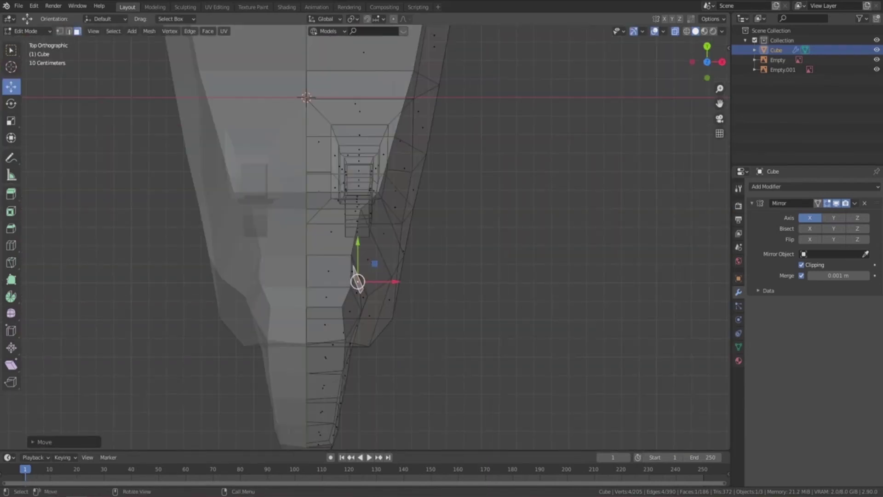
Turn off X-ray, then extrude the ear face outward, rotate it and shrink its tip
{"action": "key", "text": "alt+z"}
{"action": "scroll", "coordinate": [354, 271], "scroll_direction": "up", "scroll_amount": 2}
{"action": "key", "text": "e"}
{"action": "left_click", "coordinate": [404, 324]}
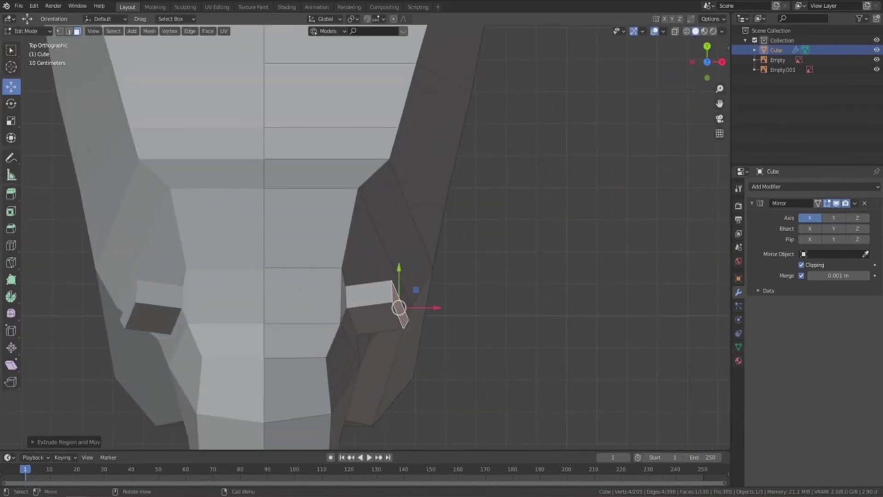
{"action": "key", "text": "r"}
{"action": "left_click", "coordinate": [441, 317]}
{"action": "key", "text": "s"}
{"action": "left_click", "coordinate": [449, 318]}
Rotate the ear face around X, raise it along Z and scale it, checking the side view
{"action": "key", "text": "KP_3"}
{"action": "scroll", "coordinate": [337, 311], "scroll_direction": "up", "scroll_amount": 3}
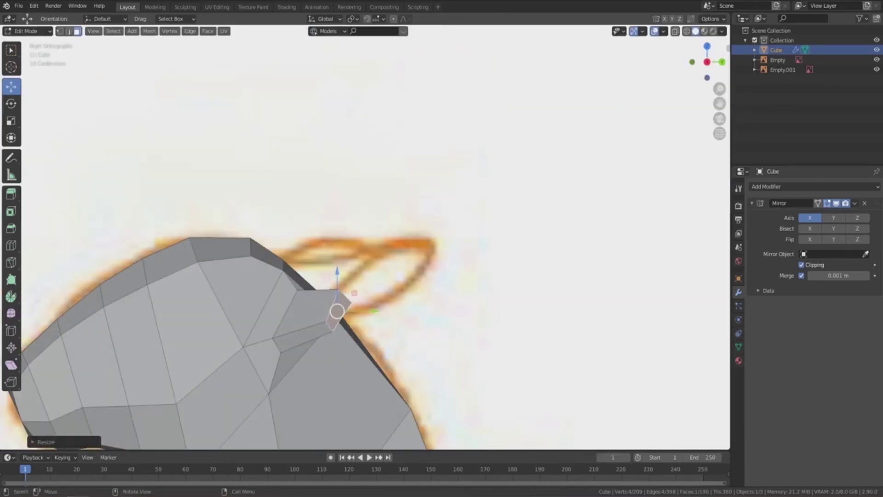
{"action": "key", "text": "KP_7"}
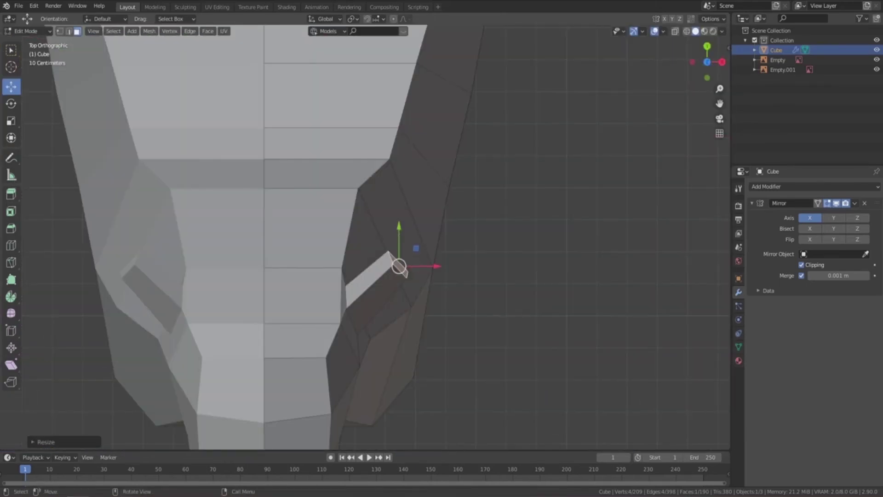
{"action": "middle_click_drag", "start_coordinate": [399, 266], "coordinate": [363, 405]}
{"action": "key", "text": "r"}
{"action": "key", "text": "x"}
{"action": "left_click", "coordinate": [372, 390]}
{"action": "key", "text": "KP_3"}
{"action": "scroll", "coordinate": [372, 390], "scroll_direction": "up", "scroll_amount": 3}
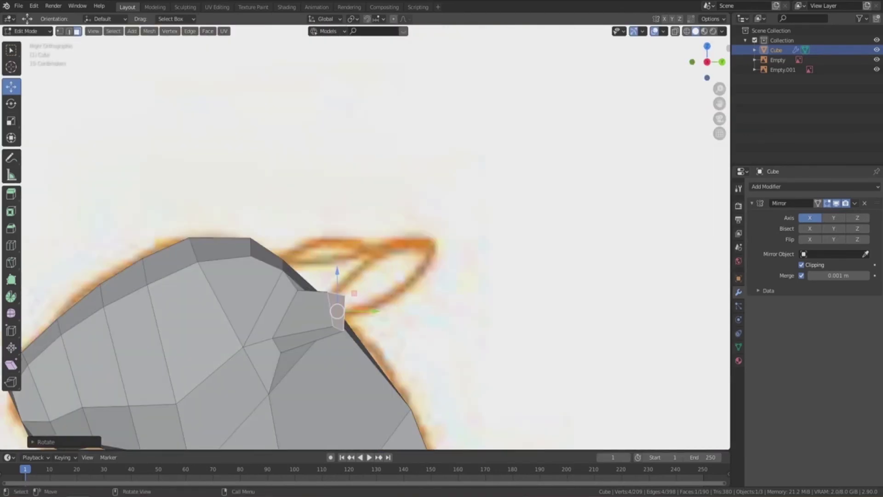
{"action": "key", "text": "g"}
{"action": "key", "text": "z"}
{"action": "key", "text": "Return"}
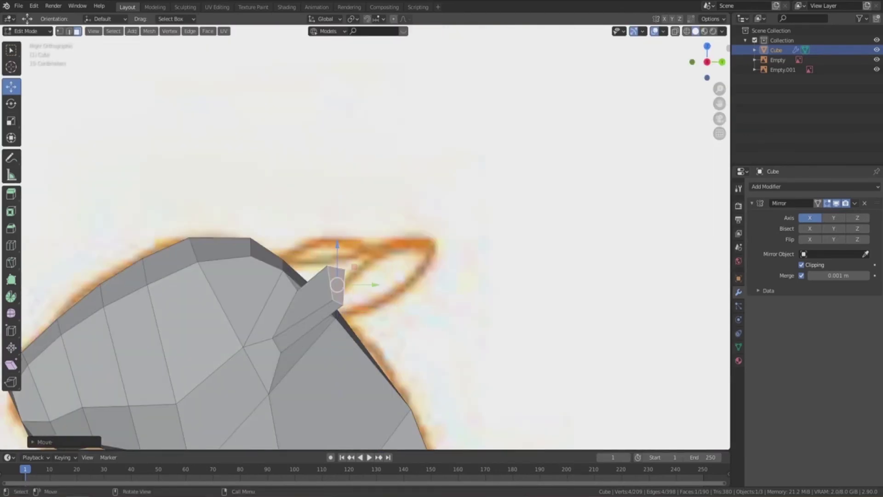
{"action": "key", "text": "s"}
{"action": "key", "text": "Return"}
Try a Z-constrained ear extrusion, then cancel and undo it
{"action": "key", "text": "e"}
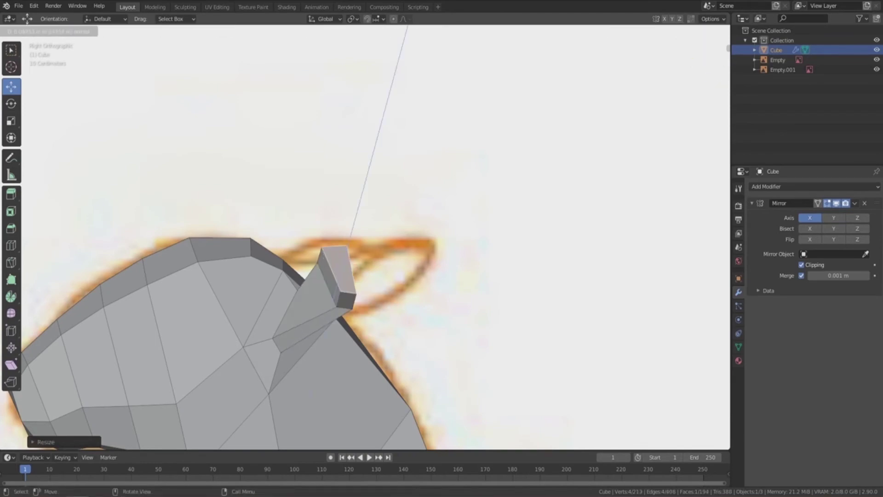
{"action": "key", "text": "y"}
{"action": "key", "text": "z"}
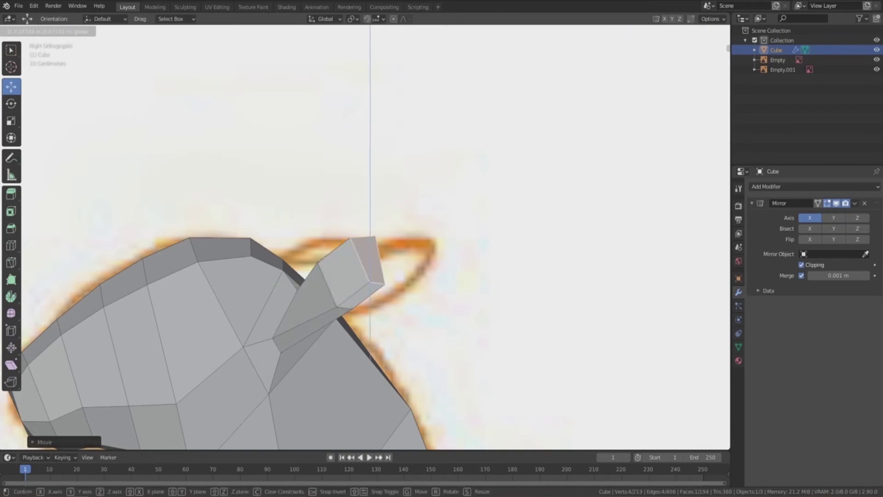
{"action": "middle_click_drag", "start_coordinate": [368, 230], "coordinate": [391, 184]}
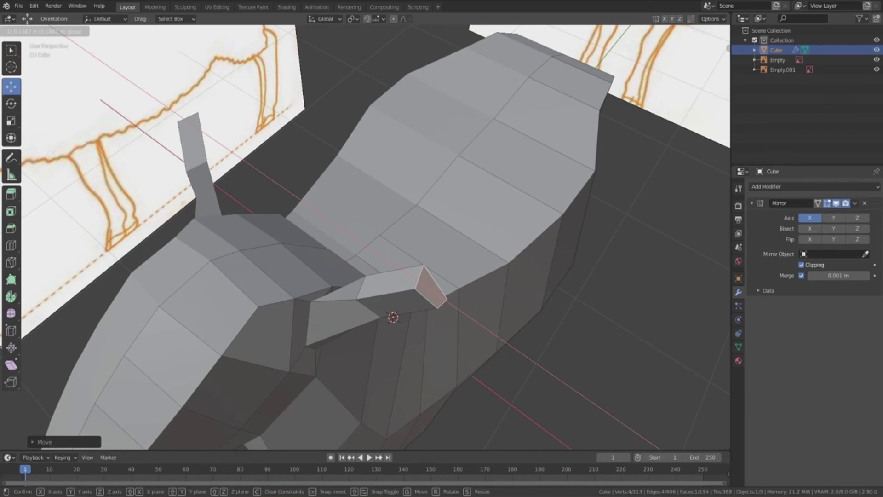
{"action": "key", "text": "Escape"}
{"action": "key", "text": "ctrl+z"}
{"action": "mouse_move", "coordinate": [368, 230]}
{"action": "middle_mouse_down"}
{"action": "mouse_move", "coordinate": [322, 207]}
{"action": "mouse_move", "coordinate": [349, 221]}
{"action": "middle_mouse_up"}
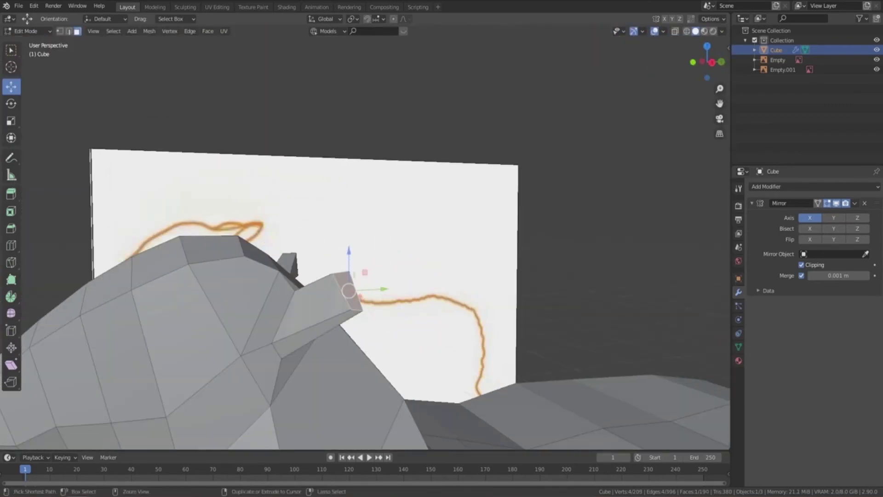
{"action": "key", "text": "KP_3"}
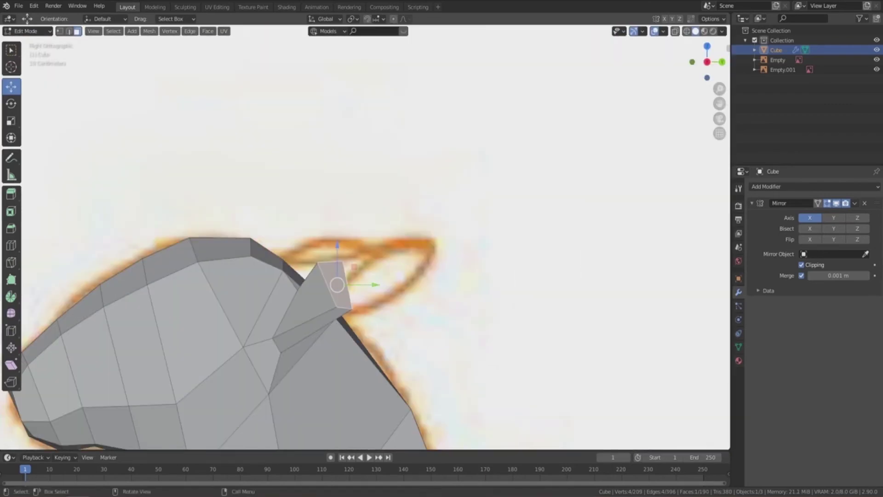
Extrude the ear upward, shrink its tip, and extrude another ear segment
{"action": "key", "text": "e"}
{"action": "key", "text": "Return"}
{"action": "mouse_move", "coordinate": [368, 230]}
{"action": "middle_mouse_down"}
{"action": "mouse_move", "coordinate": [350, 193]}
{"action": "mouse_move", "coordinate": [405, 239]}
{"action": "middle_mouse_up"}
{"action": "key", "text": "s"}
{"action": "left_click", "coordinate": [453, 242]}
{"action": "key", "text": "KP_3"}
{"action": "key", "text": "e"}
{"action": "key", "text": "Return"}
Move the new ear tip into place and raise it vertically along the outline
{"action": "middle_click_drag", "start_coordinate": [368, 230], "coordinate": [436, 285]}
{"action": "key", "text": "g"}
{"action": "key", "text": "Return"}
{"action": "key", "text": "g"}
{"action": "key", "text": "Return"}
{"action": "key", "text": "KP_3"}
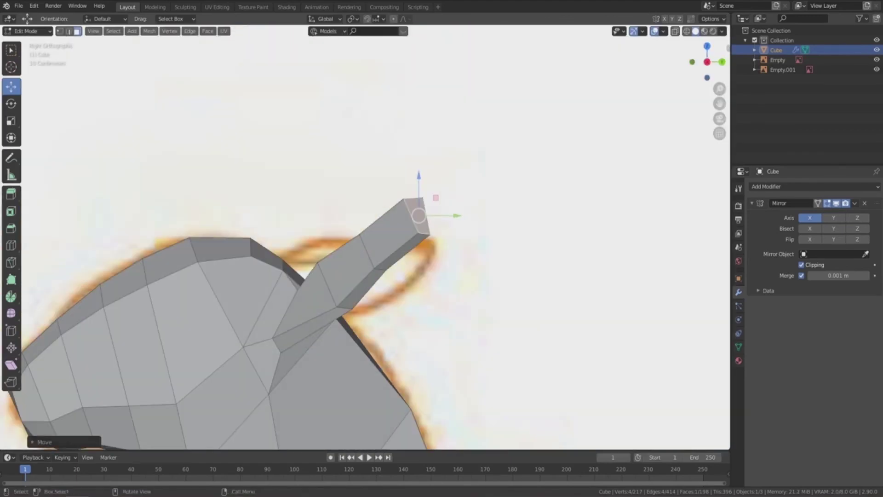
{"action": "key", "text": "g"}
{"action": "key", "text": "z"}
{"action": "key", "text": "Return"}
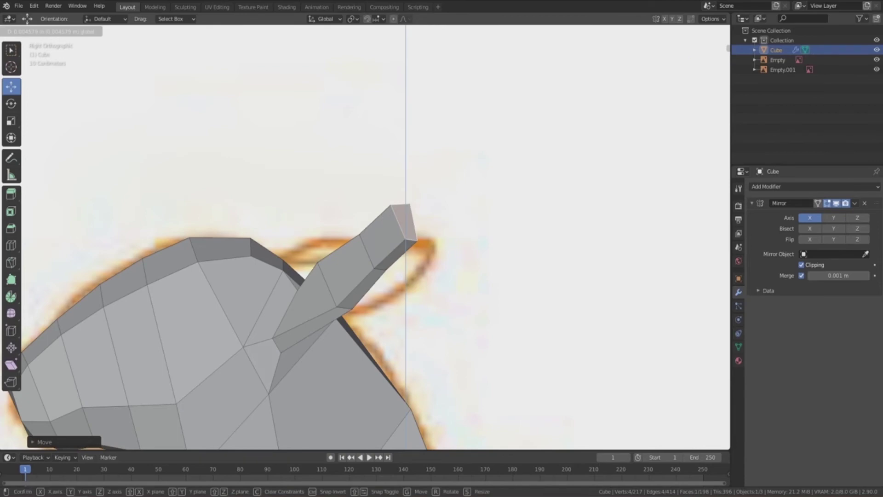
Scale the ear tip down to a point and view the whole sheep in perspective
{"action": "middle_click_drag", "start_coordinate": [368, 230], "coordinate": [437, 184]}
{"action": "key", "text": "s"}
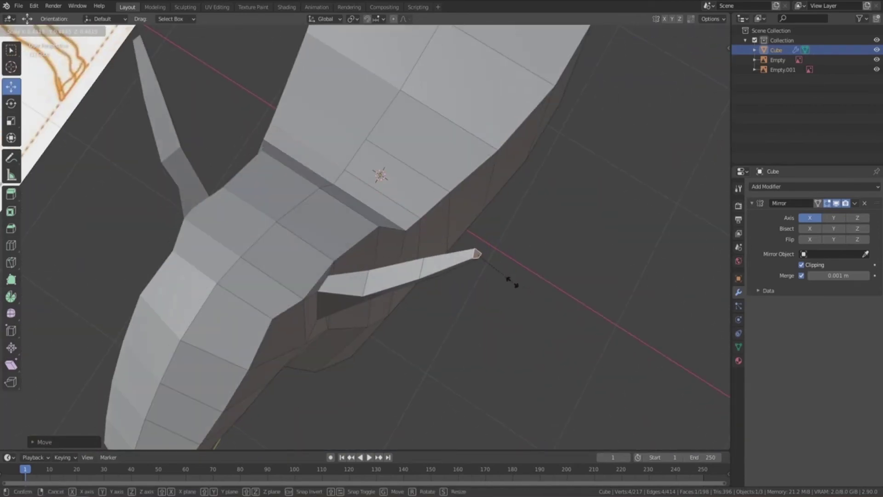
{"action": "key", "text": "Return"}
{"action": "middle_click_drag", "start_coordinate": [506, 276], "coordinate": [460, 258]}
{"action": "key", "text": "KP_3"}
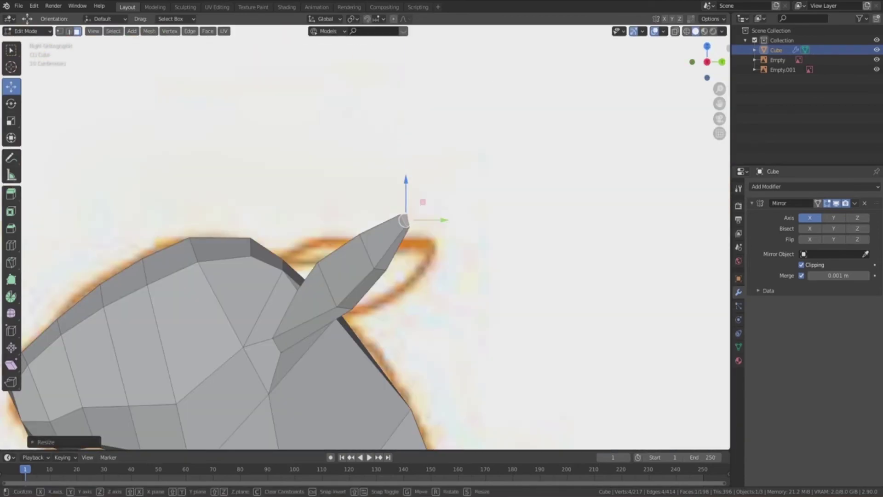
{"action": "scroll", "coordinate": [404, 221], "scroll_direction": "down", "scroll_amount": 4}
{"action": "scroll", "coordinate": [405, 221], "scroll_direction": "down", "scroll_amount": 3}
{"action": "scroll", "coordinate": [404, 221], "scroll_direction": "down", "scroll_amount": 2}
{"action": "mouse_move", "coordinate": [405, 221]}
{"action": "middle_mouse_down"}
{"action": "mouse_move", "coordinate": [367, 220]}
{"action": "mouse_move", "coordinate": [478, 230]}
{"action": "mouse_move", "coordinate": [534, 257]}
{"action": "mouse_move", "coordinate": [474, 336]}
{"action": "mouse_move", "coordinate": [441, 322]}
{"action": "middle_mouse_up"}
Inset a single face on the sheep's rump and nudge it slightly
{"action": "left_click", "coordinate": [472, 337]}
{"action": "left_click", "coordinate": [460, 253], "text": "shift"}
{"action": "middle_click_drag", "start_coordinate": [460, 252], "coordinate": [405, 267]}
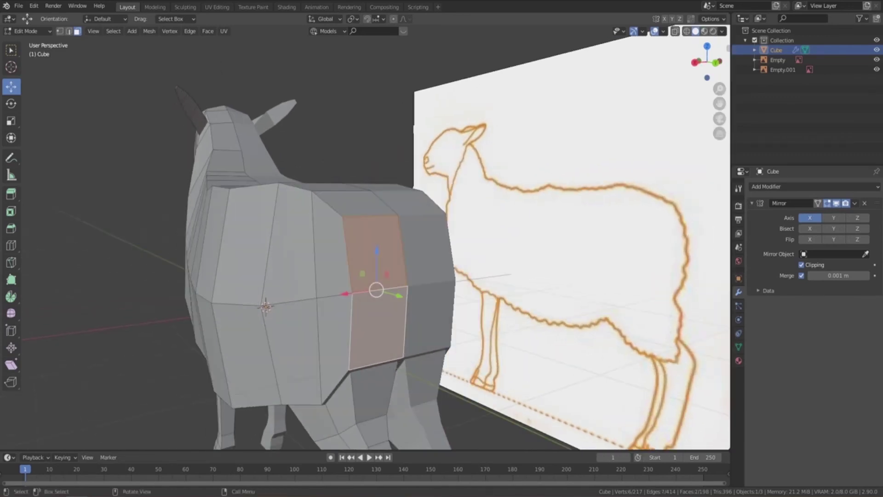
{"action": "key", "text": "ctrl+z"}
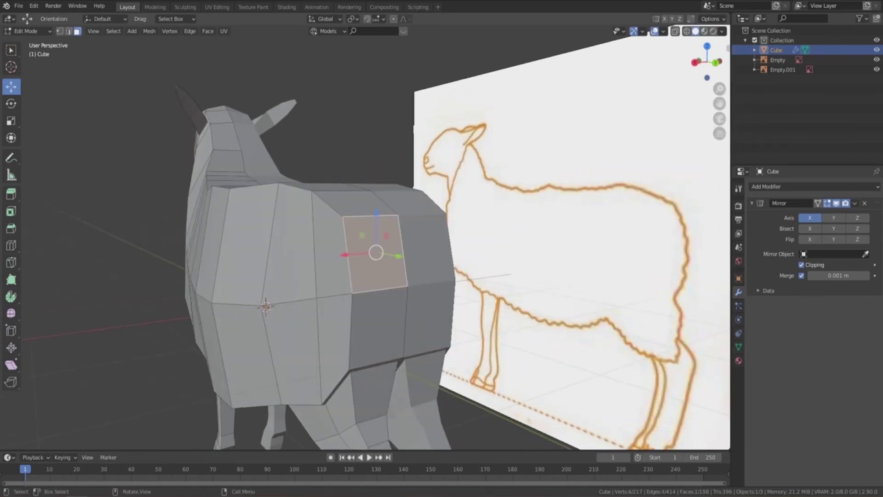
{"action": "key", "text": "i"}
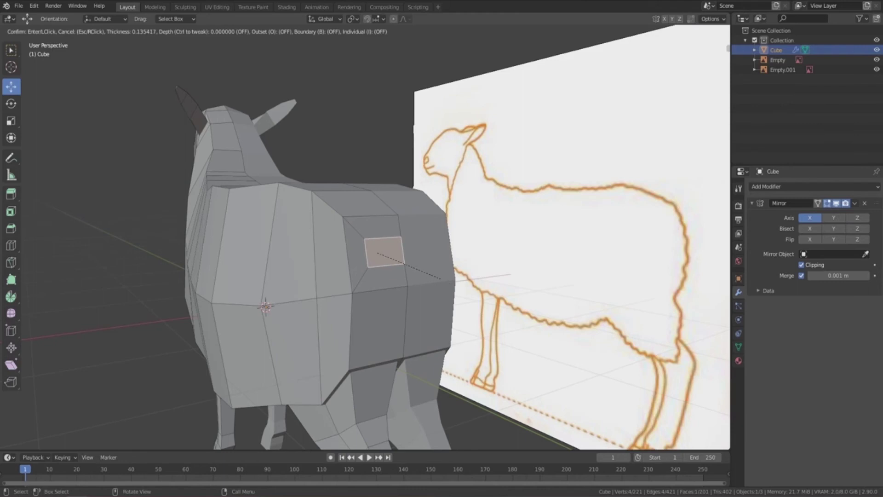
{"action": "left_click", "coordinate": [441, 278]}
{"action": "key", "text": "g"}
{"action": "left_click", "coordinate": [441, 279]}
In side view, extrude the inset face into a tail, rotate it and extrude again
{"action": "middle_click_drag", "start_coordinate": [440, 279], "coordinate": [506, 276]}
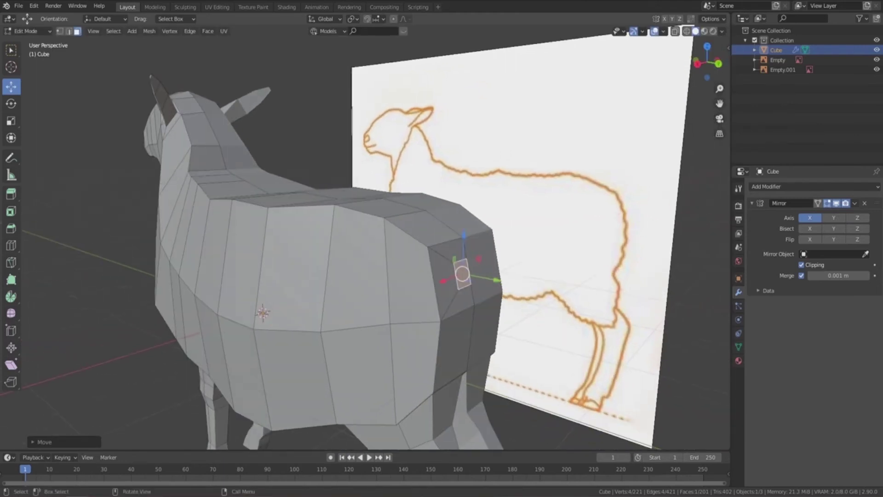
{"action": "key", "text": "KP_3"}
{"action": "middle_click_drag", "start_coordinate": [322, 230], "coordinate": [291, 234], "text": "shift"}
{"action": "key", "text": "e"}
{"action": "left_click", "coordinate": [503, 234]}
{"action": "key", "text": "r"}
{"action": "left_click", "coordinate": [511, 288]}
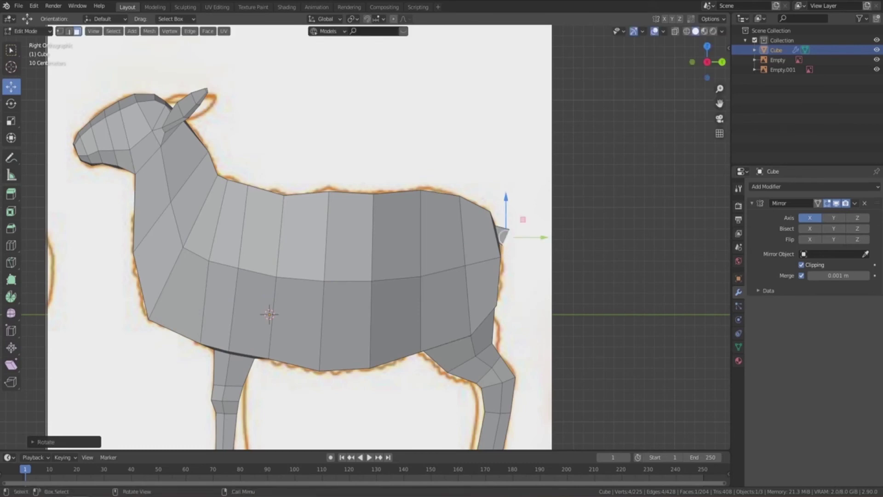
{"action": "key", "text": "e"}
{"action": "key", "text": "Return"}
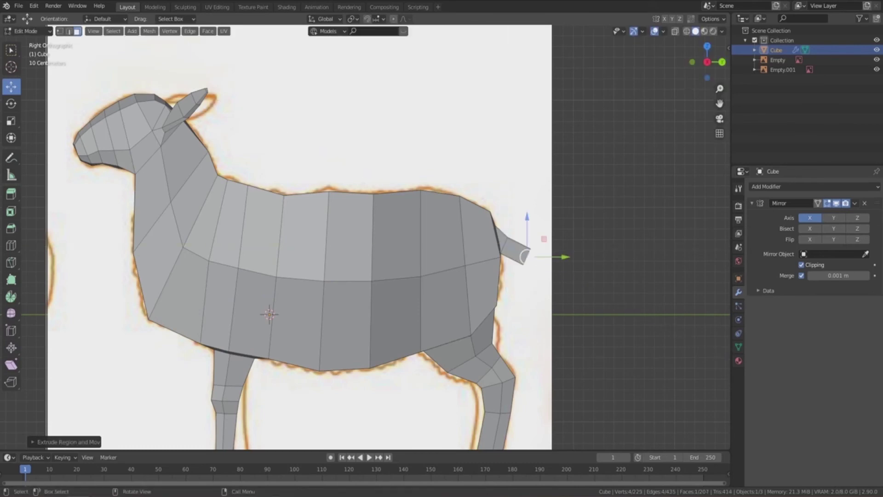
Move, rotate and shrink the tail tip toward the rump, then extrude it downward
{"action": "key", "text": "g"}
{"action": "left_click", "coordinate": [534, 299]}
{"action": "key", "text": "r"}
{"action": "left_click", "coordinate": [517, 306]}
{"action": "key", "text": "g"}
{"action": "left_click", "coordinate": [529, 303]}
{"action": "key", "text": "s"}
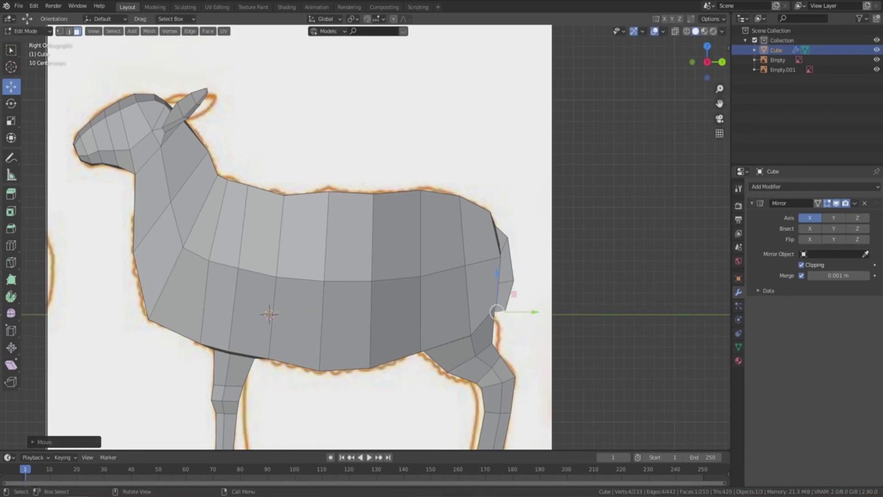
{"action": "left_click", "coordinate": [556, 312]}
{"action": "key", "text": "e"}
{"action": "key", "text": "Return"}
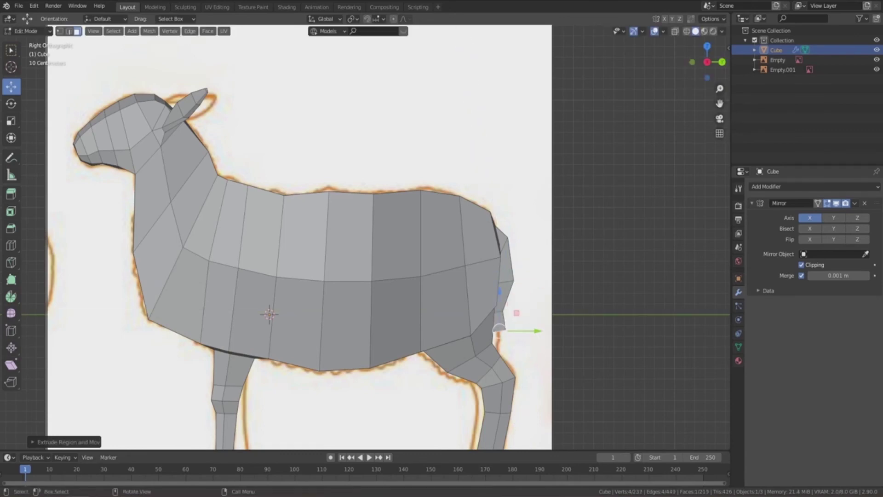
Return to Object Mode and orbit to review the finished sheep
{"action": "scroll", "coordinate": [296, 237], "scroll_direction": "down", "scroll_amount": 3}
{"action": "mouse_move", "coordinate": [322, 230]}
{"action": "middle_mouse_down"}
{"action": "mouse_move", "coordinate": [391, 211]}
{"action": "mouse_move", "coordinate": [404, 230]}
{"action": "mouse_move", "coordinate": [456, 230]}
{"action": "middle_mouse_up"}
{"action": "key", "text": "Tab"}
{"action": "mouse_move", "coordinate": [368, 230]}
{"action": "middle_mouse_down"}
{"action": "mouse_move", "coordinate": [286, 220]}
{"action": "mouse_move", "coordinate": [364, 230]}
{"action": "mouse_move", "coordinate": [321, 230]}
{"action": "mouse_move", "coordinate": [469, 225]}
{"action": "mouse_move", "coordinate": [313, 230]}
{"action": "middle_mouse_up"}
{"action": "scroll", "coordinate": [368, 248], "scroll_direction": "up", "scroll_amount": 2}
Snap to side view and open the sheep's Material Properties
{"action": "scroll", "coordinate": [368, 249], "scroll_direction": "up", "scroll_amount": 3}
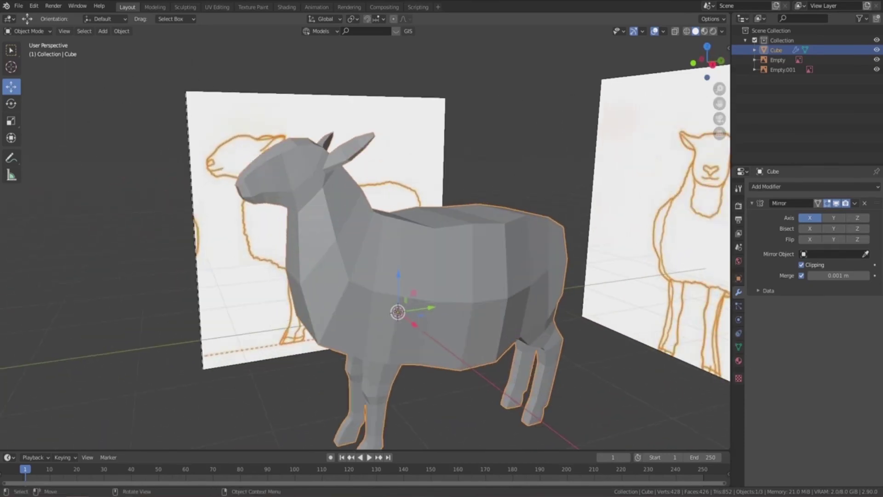
{"action": "middle_click_drag", "start_coordinate": [368, 230], "coordinate": [322, 230]}
{"action": "key", "text": "KP_3"}
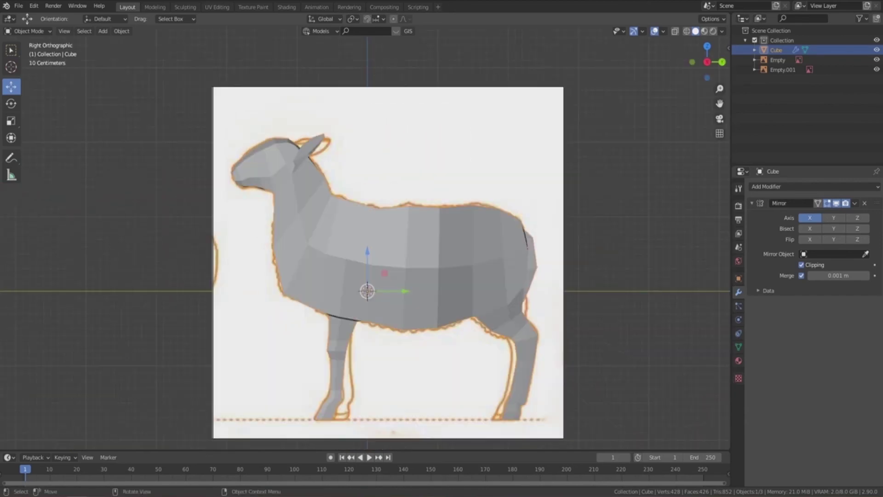
{"action": "left_click", "coordinate": [738, 361]}
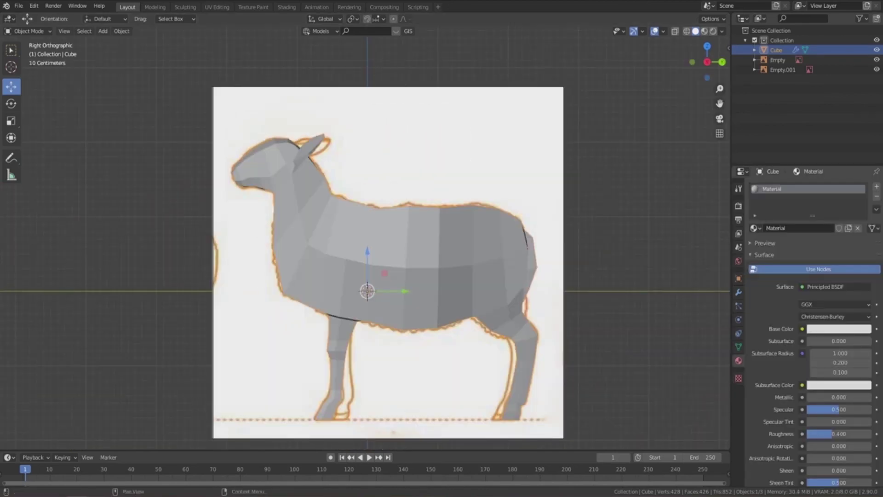
Hide and reshow the reference images, then enter Edit Mode on the sheep
{"action": "left_click_drag", "start_coordinate": [877, 59], "coordinate": [877, 69]}
{"action": "middle_click_drag", "start_coordinate": [368, 230], "coordinate": [322, 211]}
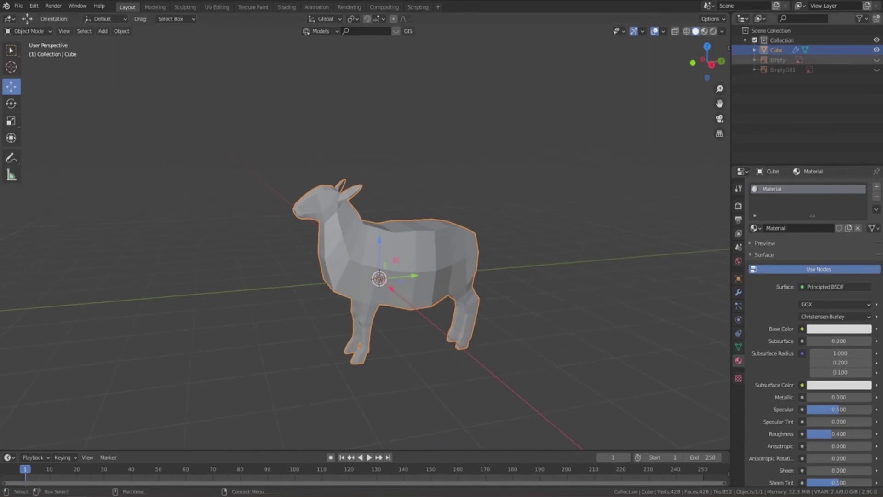
{"action": "key", "text": "alt+h"}
{"action": "middle_click_drag", "start_coordinate": [368, 230], "coordinate": [465, 231]}
{"action": "key", "text": "Tab"}
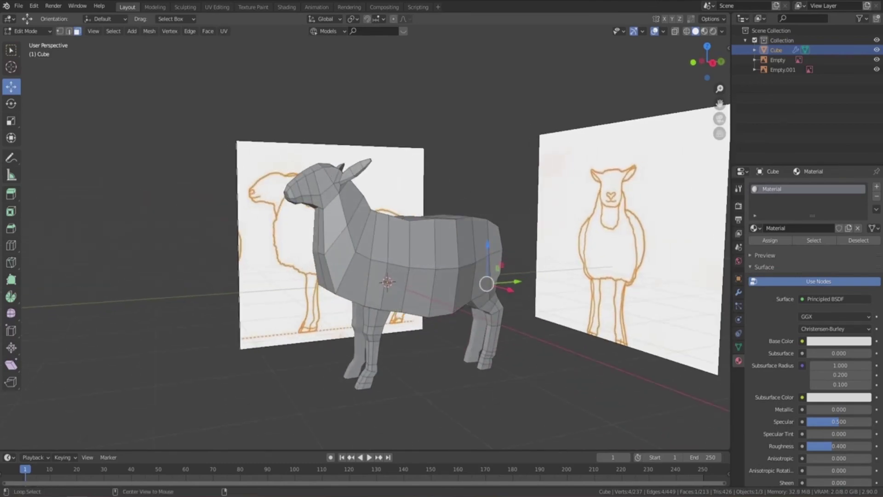
Select the neck and body face loops, turning on X-ray to reach hidden faces
{"action": "left_click", "coordinate": [350, 258], "text": "alt+shift"}
{"action": "left_click", "coordinate": [368, 283], "text": "alt+shift"}
{"action": "middle_click_drag", "start_coordinate": [368, 283], "coordinate": [414, 276]}
{"action": "left_click", "coordinate": [442, 239], "text": "alt+shift"}
{"action": "scroll", "coordinate": [396, 276], "scroll_direction": "up", "scroll_amount": 3}
{"action": "scroll", "coordinate": [368, 239], "scroll_direction": "up", "scroll_amount": 2}
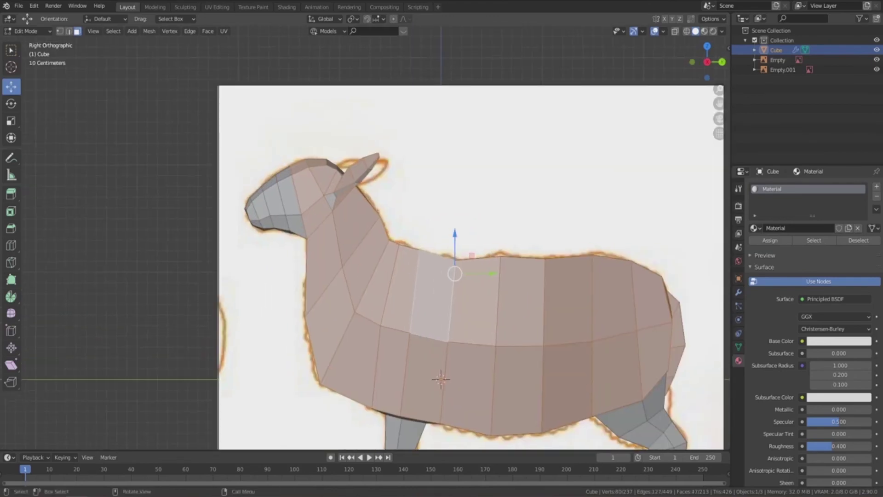
{"action": "key", "text": "alt+z"}
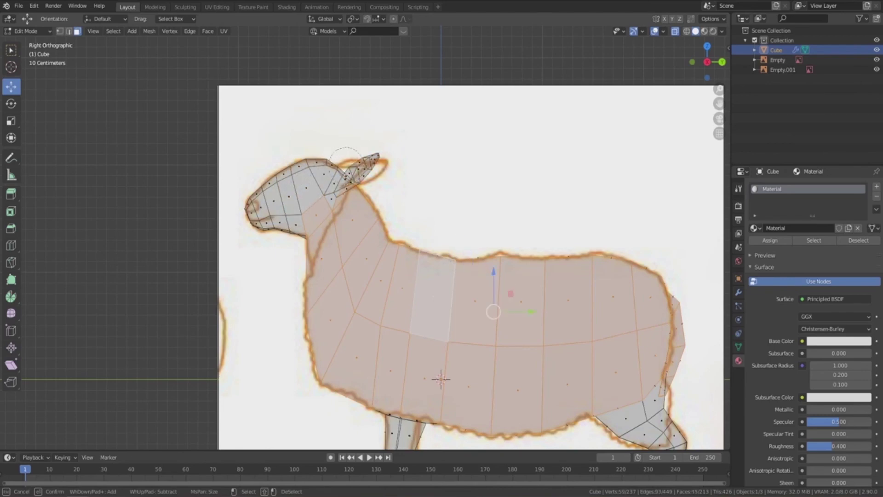
{"action": "scroll", "coordinate": [375, 236], "scroll_direction": "down", "scroll_amount": 2}
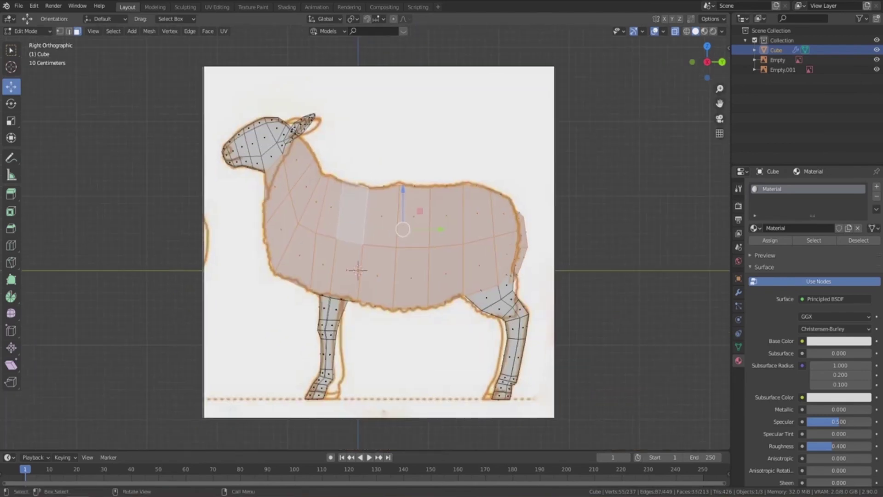
{"action": "scroll", "coordinate": [375, 236], "scroll_direction": "up", "scroll_amount": 1}
Paint in the remaining body faces, turn X-ray off, and invert to the head and legs
{"action": "middle_click_drag", "start_coordinate": [414, 276], "coordinate": [322, 184], "text": "shift"}
{"action": "scroll", "coordinate": [322, 184], "scroll_direction": "up", "scroll_amount": 2}
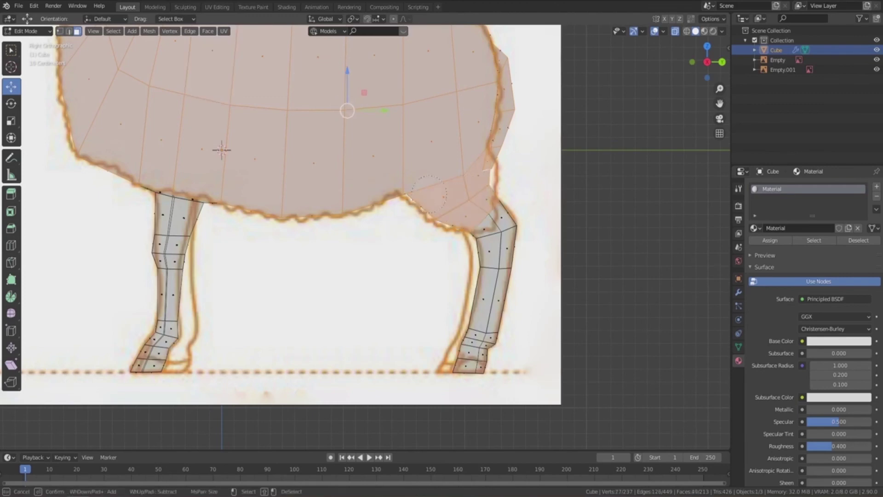
{"action": "scroll", "coordinate": [367, 216], "scroll_direction": "down", "scroll_amount": 5}
{"action": "mouse_move", "coordinate": [368, 216]}
{"action": "middle_mouse_down"}
{"action": "mouse_move", "coordinate": [299, 212]}
{"action": "mouse_move", "coordinate": [349, 216]}
{"action": "mouse_move", "coordinate": [322, 221]}
{"action": "middle_mouse_up"}
{"action": "key", "text": "alt+z"}
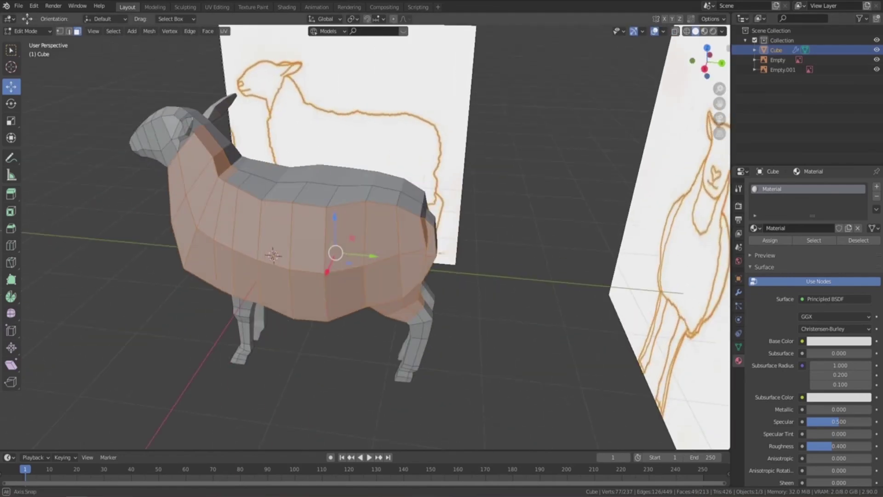
{"action": "scroll", "coordinate": [321, 221], "scroll_direction": "up", "scroll_amount": 3}
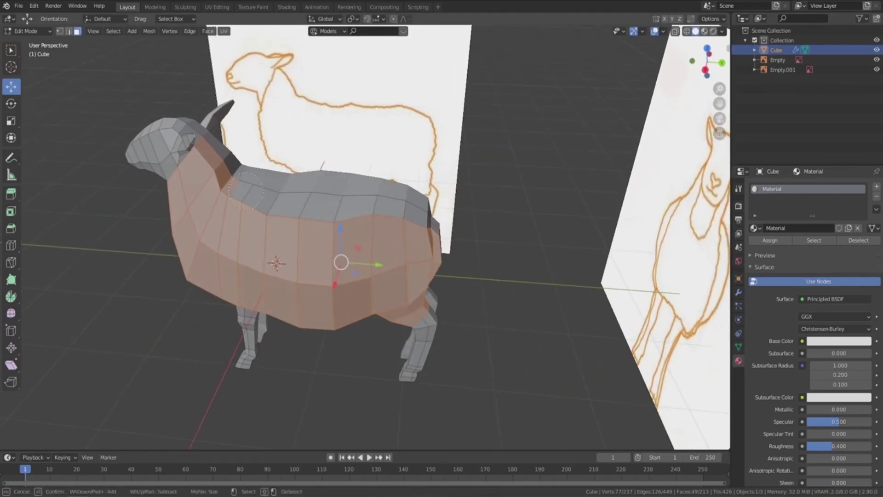
{"action": "mouse_move", "coordinate": [367, 230]}
{"action": "middle_mouse_down"}
{"action": "mouse_move", "coordinate": [322, 220]}
{"action": "mouse_move", "coordinate": [349, 225]}
{"action": "middle_mouse_up"}
{"action": "scroll", "coordinate": [350, 225], "scroll_direction": "up", "scroll_amount": 3}
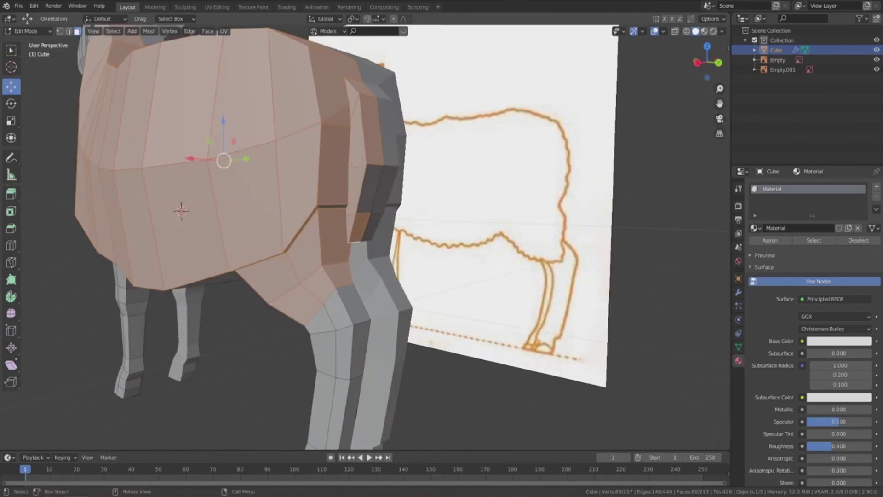
{"action": "scroll", "coordinate": [368, 230], "scroll_direction": "down", "scroll_amount": 4}
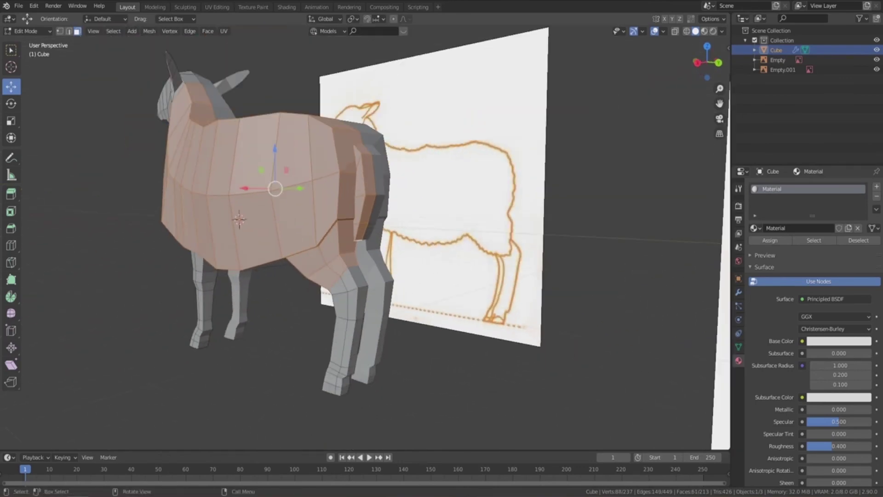
{"action": "middle_click_drag", "start_coordinate": [368, 230], "coordinate": [322, 221]}
{"action": "key", "text": "ctrl+i"}
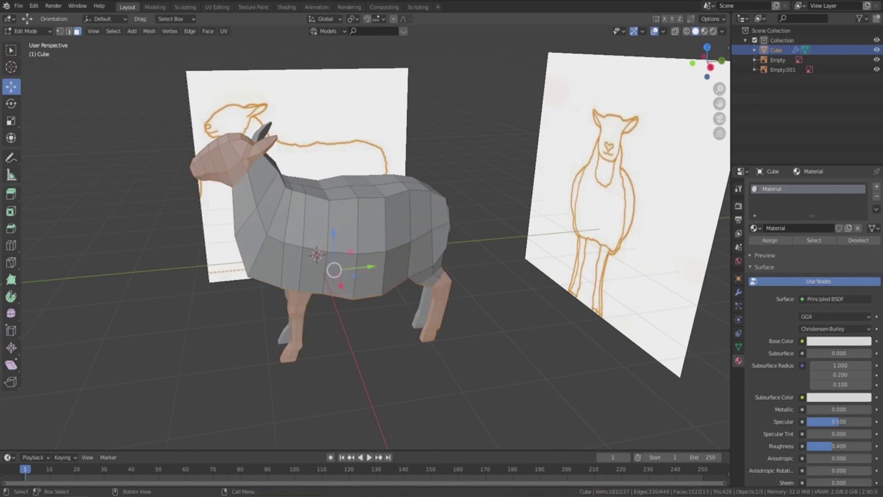
Add a second material slot with new Material.001 and set its base colour to black
{"action": "left_click", "coordinate": [876, 186]}
{"action": "left_click", "coordinate": [809, 247]}
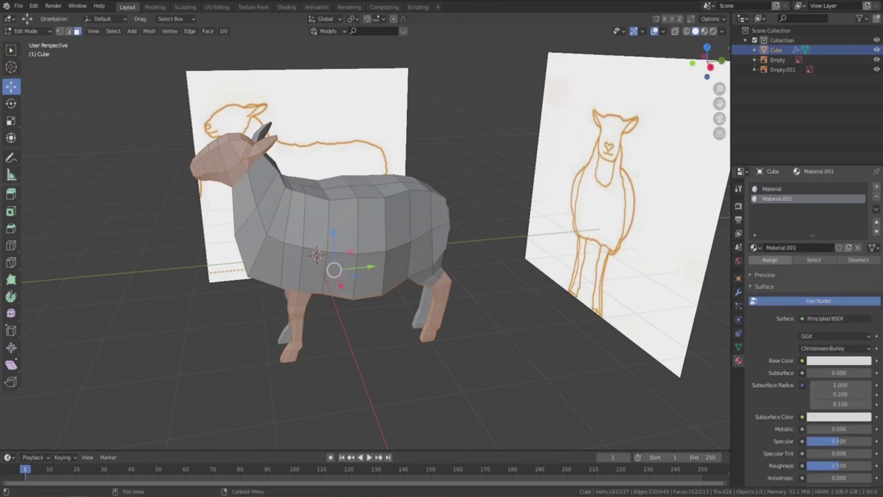
{"action": "left_click", "coordinate": [839, 360]}
{"action": "left_click_drag", "start_coordinate": [823, 336], "coordinate": [791, 336]}
Return to Object Mode and view the sheep in Material Preview shading
{"action": "key", "text": "Tab"}
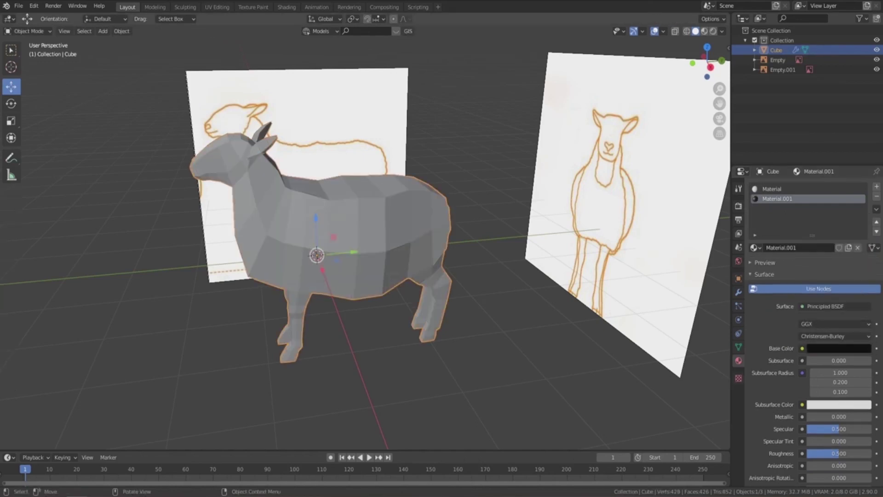
{"action": "left_click", "coordinate": [705, 31]}
{"action": "left_click_drag", "start_coordinate": [708, 60], "coordinate": [667, 69]}
{"action": "scroll", "coordinate": [707, 60], "scroll_direction": "up", "scroll_amount": 2}
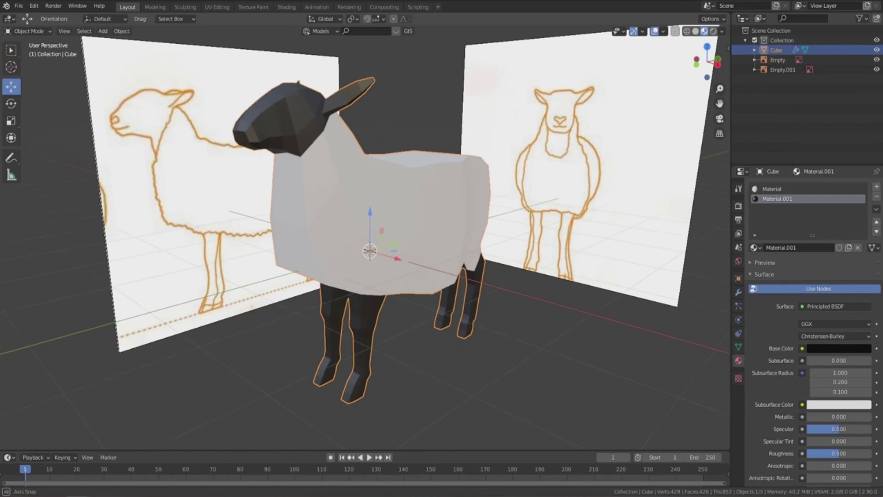
{"action": "scroll", "coordinate": [707, 60], "scroll_direction": "up", "scroll_amount": 2}
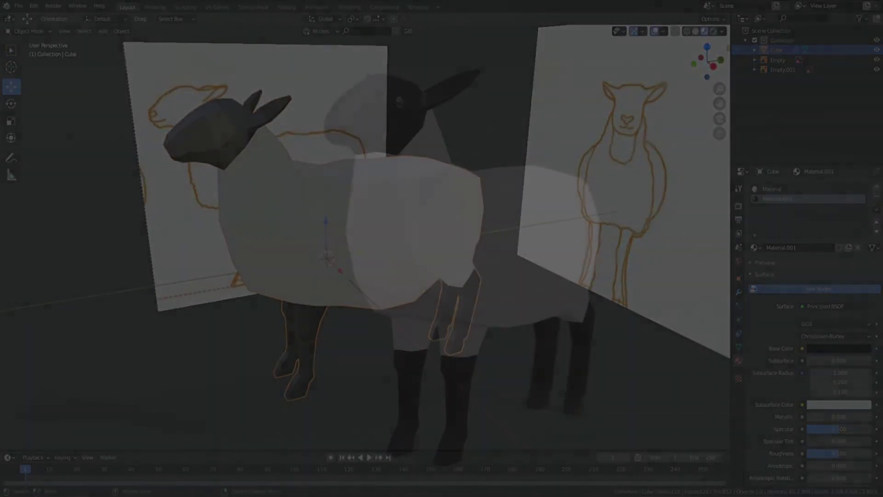